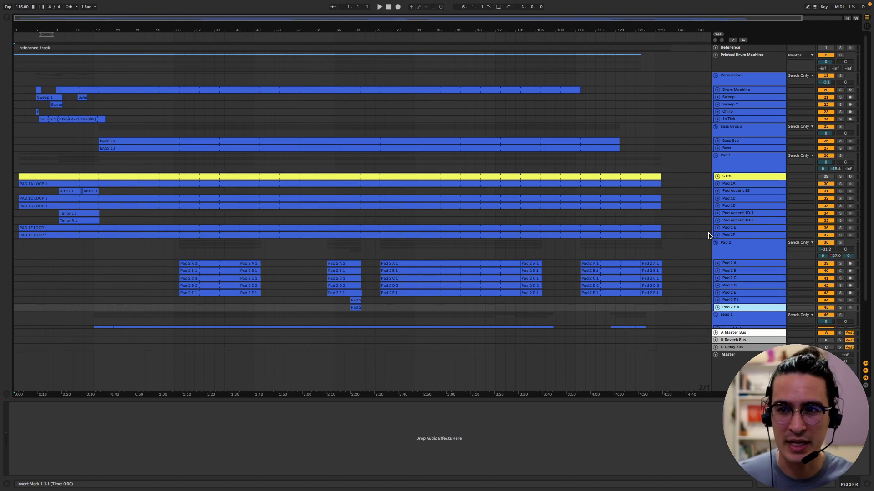
# View the Percussion and Bass Group effect chains
pyautogui.scroll(-4, 643, 242)
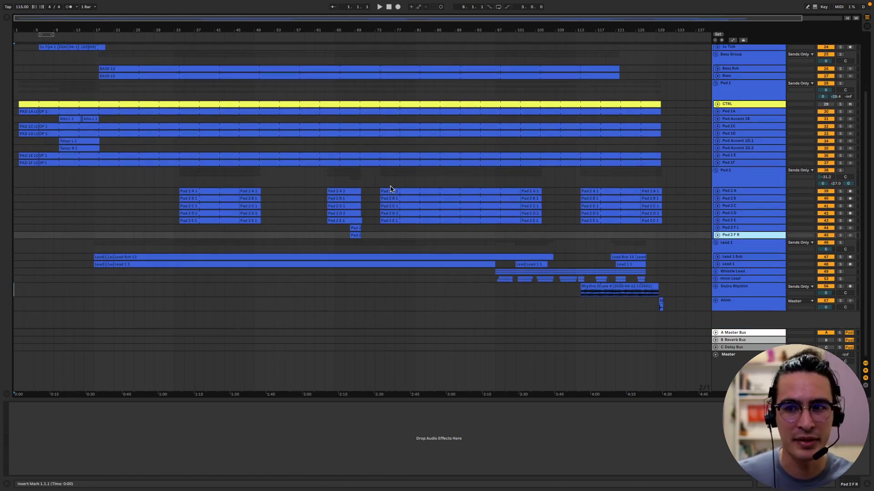
pyautogui.scroll(4, 390, 188)
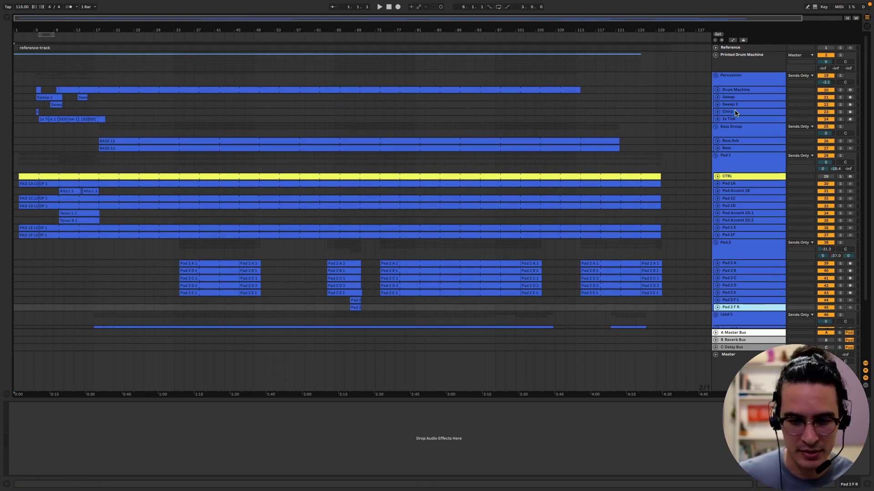
pyautogui.scroll(-3, 760, 177)
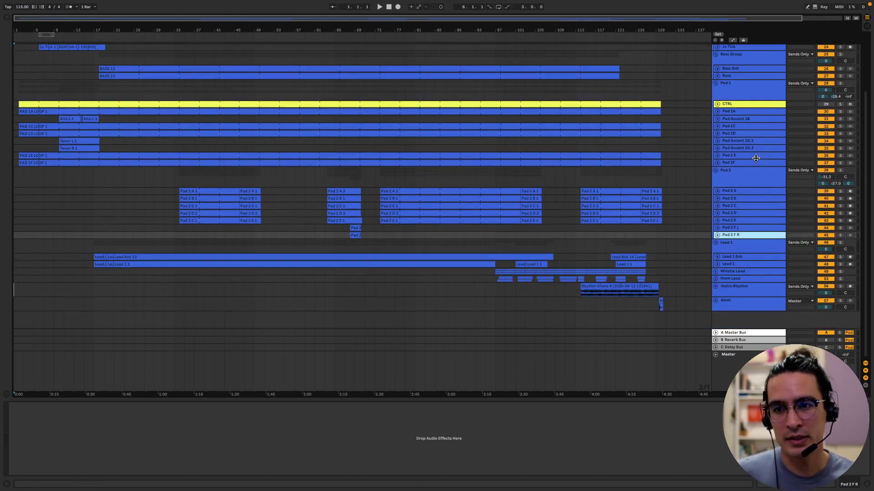
pyautogui.scroll(3, 764, 194)
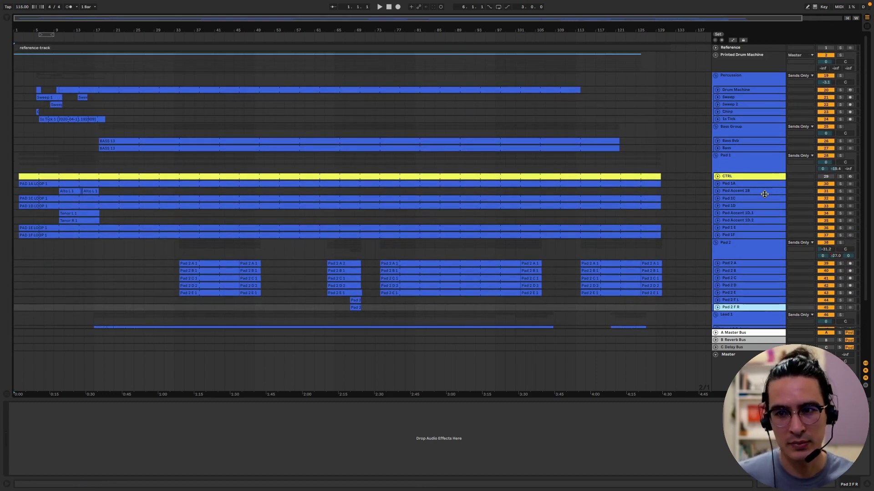
pyautogui.click(764, 155)
pyautogui.click(758, 132)
pyautogui.click(751, 78)
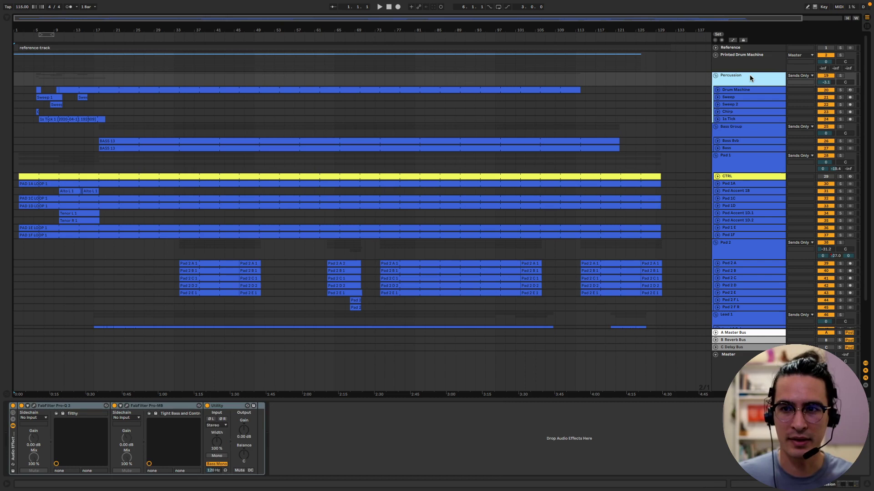
pyautogui.click(744, 132)
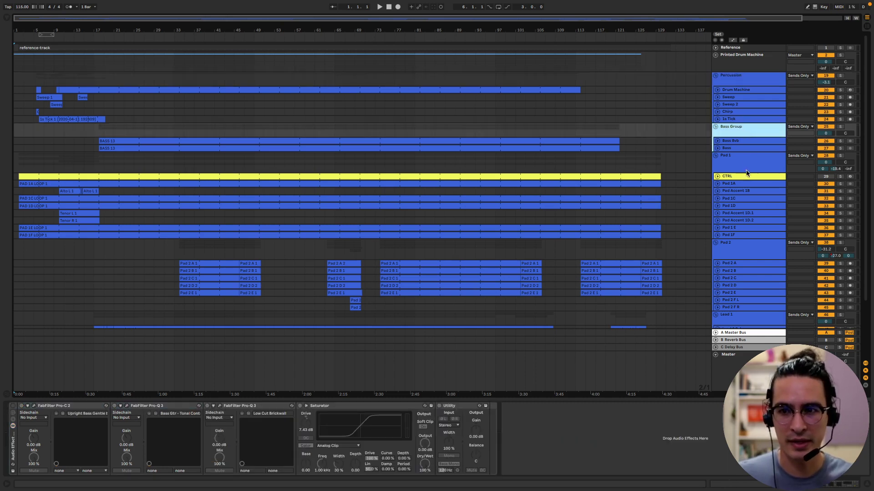
pyautogui.scroll(-3, 746, 173)
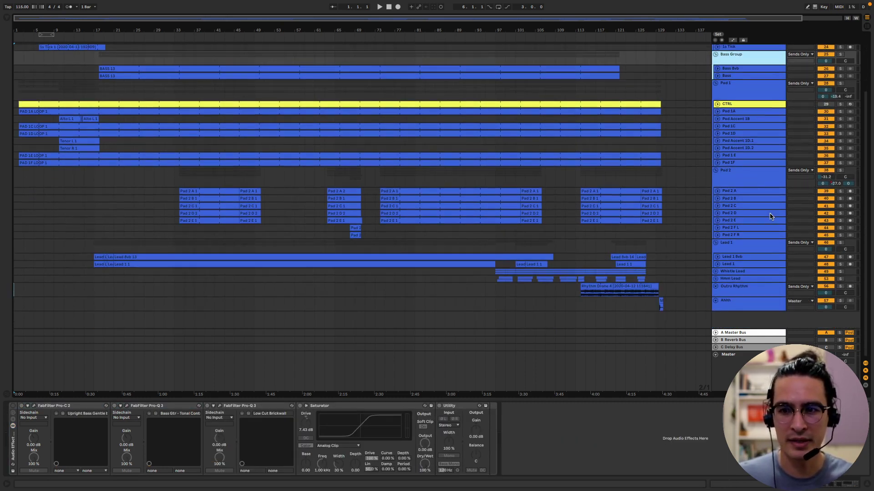
# Compare the Pad 1 and Pad 2 groups' effect chains
pyautogui.click(756, 95)
pyautogui.click(753, 186)
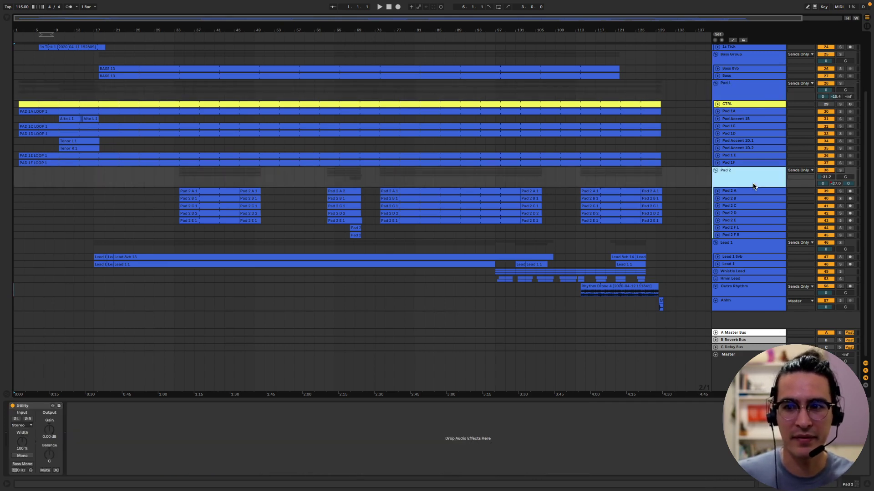
pyautogui.click(754, 95)
pyautogui.click(750, 186)
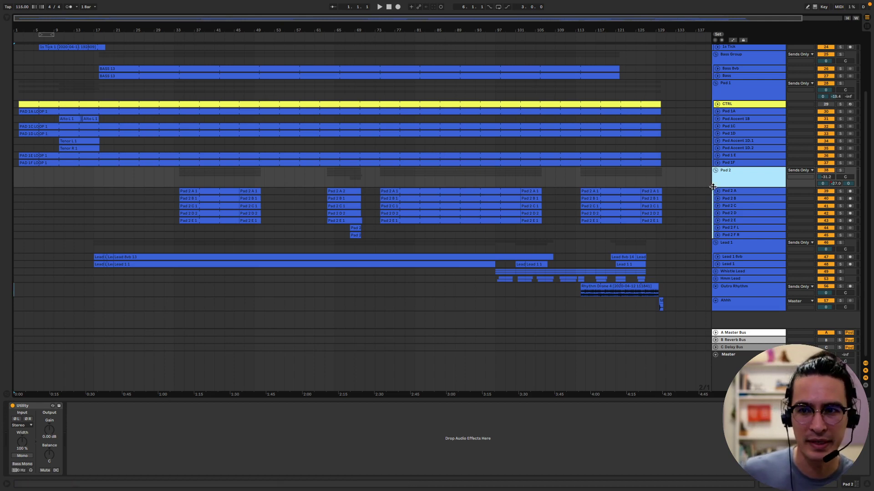
# Show the Drum Machine's drum rack feeding FabFilter Pro-C 2 and Pro-L 2
pyautogui.scroll(5, 742, 265)
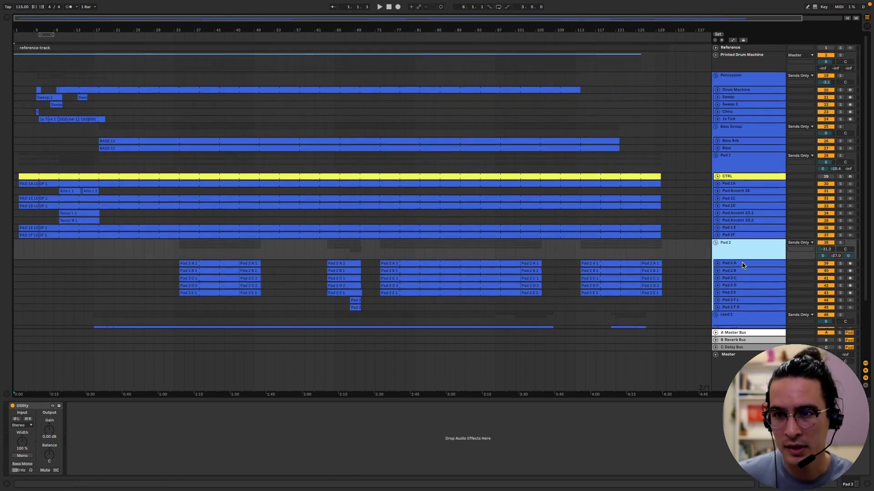
pyautogui.click(744, 84)
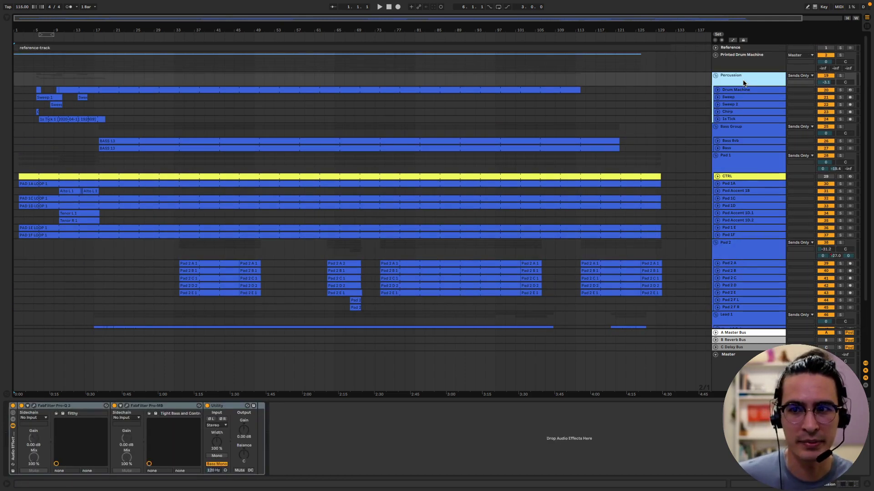
pyautogui.click(720, 91)
# Unfold and solo the Drum Machine track, with its clip in an enlarged note editor
pyautogui.click(718, 90)
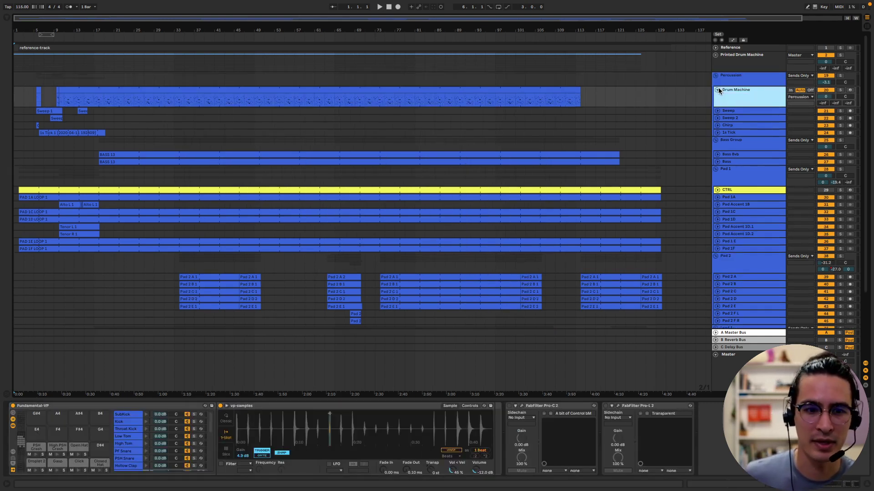
pyautogui.click(80, 89)
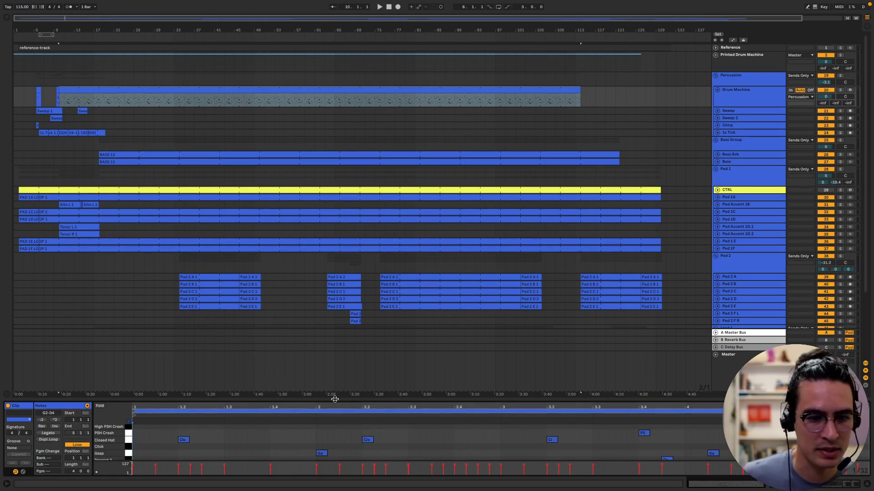
pyautogui.moveTo(334, 399); pyautogui.dragTo(329, 278)
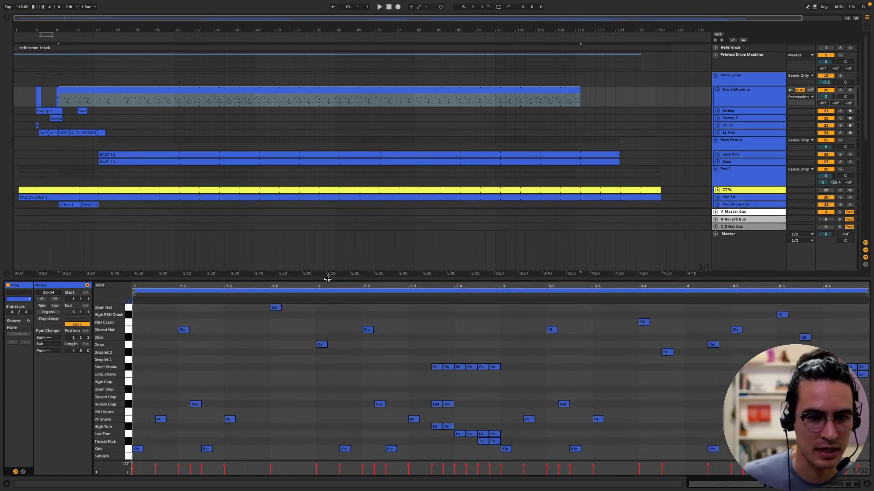
pyautogui.click(841, 90)
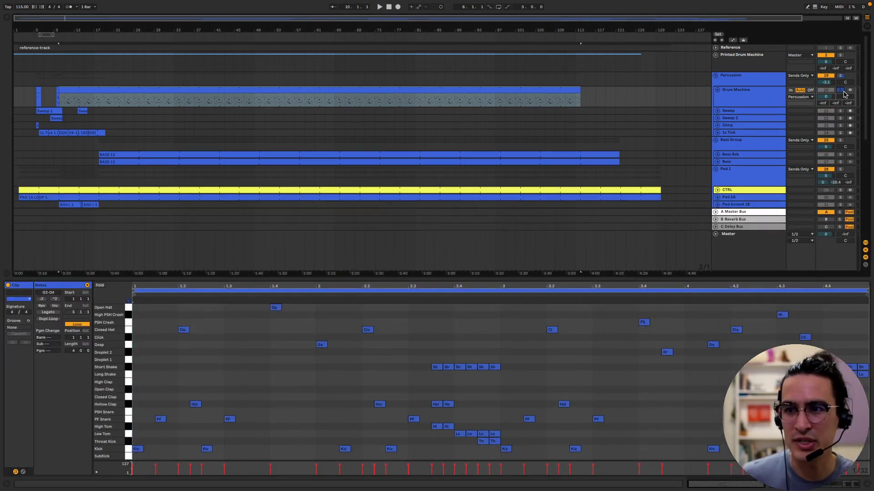
# Audition the Droplet 2, Short Shake, PSH Snare, Kick and PF Snare drum rows
pyautogui.click(128, 337)
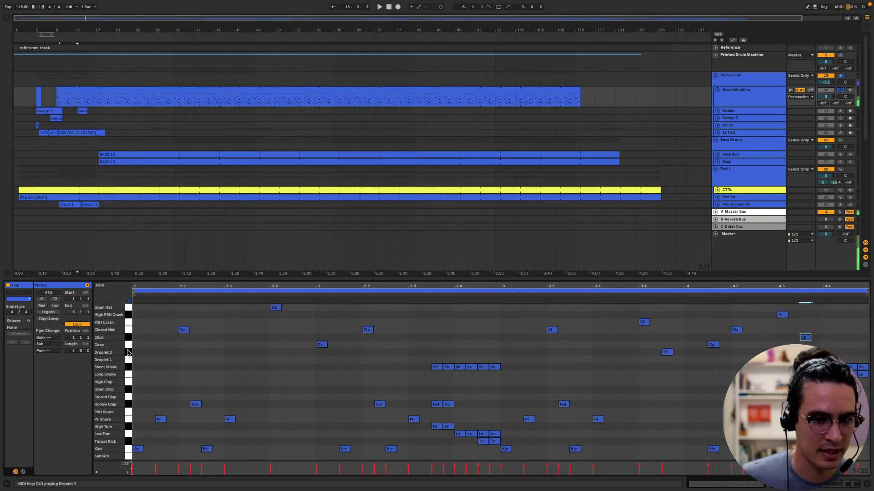
pyautogui.click(128, 367)
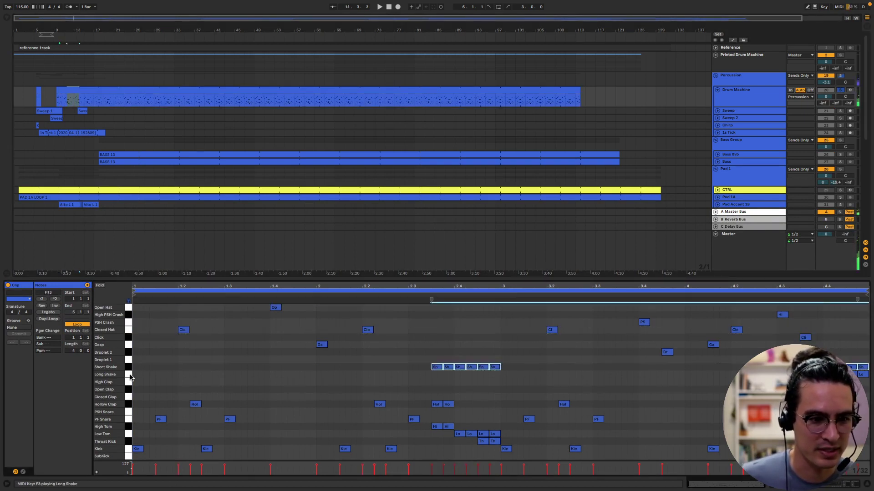
pyautogui.click(130, 377)
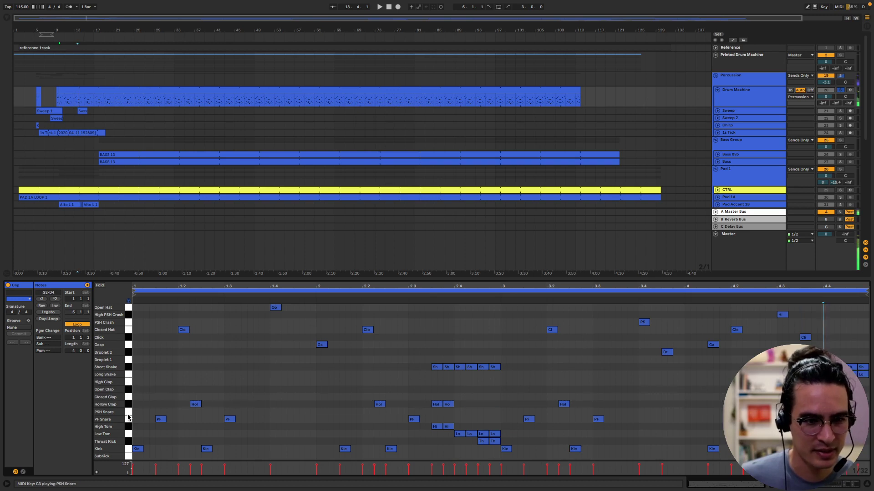
pyautogui.click(129, 449)
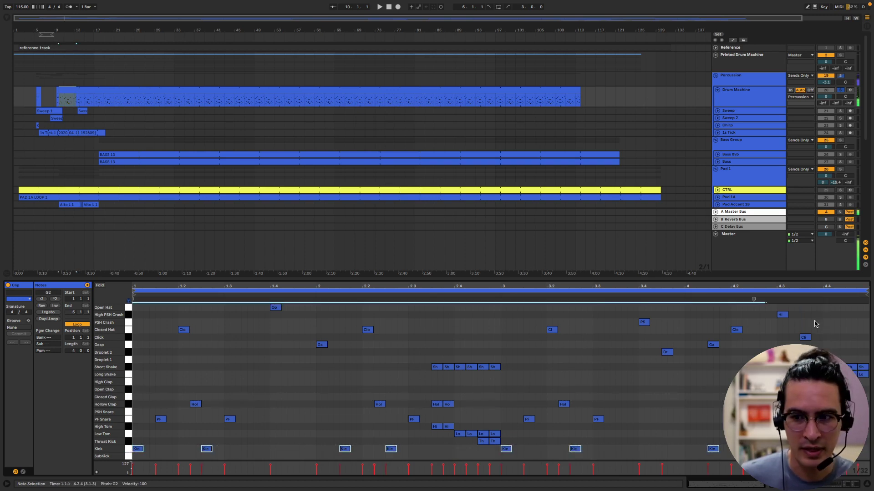
pyautogui.moveTo(778, 277)
pyautogui.mouseDown()
pyautogui.moveTo(777, 313)
pyautogui.moveTo(778, 292)
pyautogui.mouseUp()
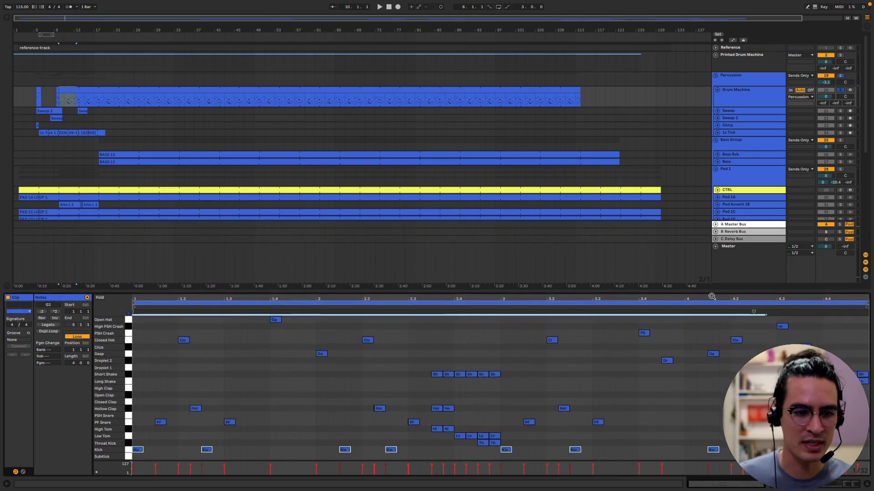
pyautogui.click(128, 450)
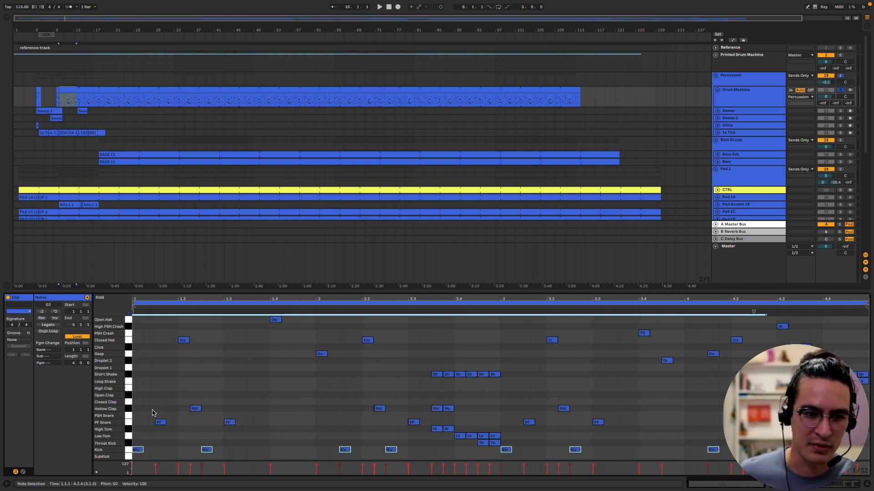
pyautogui.click(128, 424)
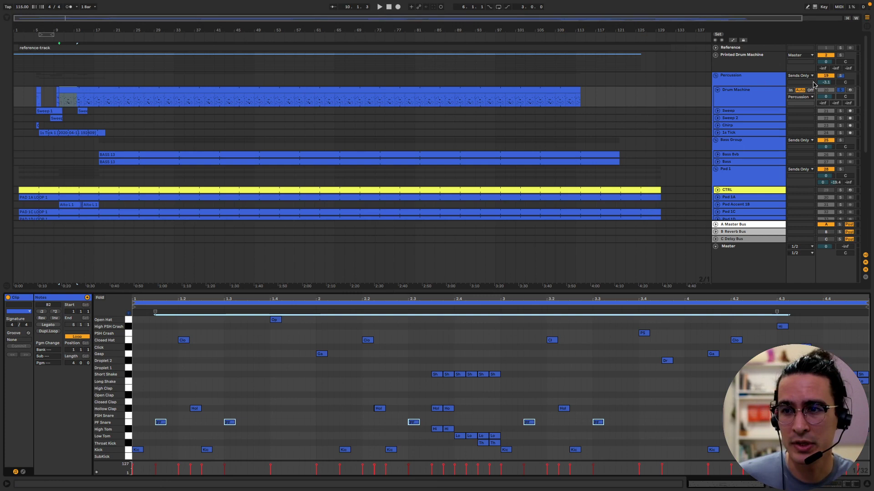
# Play from the bar-10 drum clip, silence the 1s Tick track and unsolo Percussion
pyautogui.click(60, 101)
pyautogui.press('space')
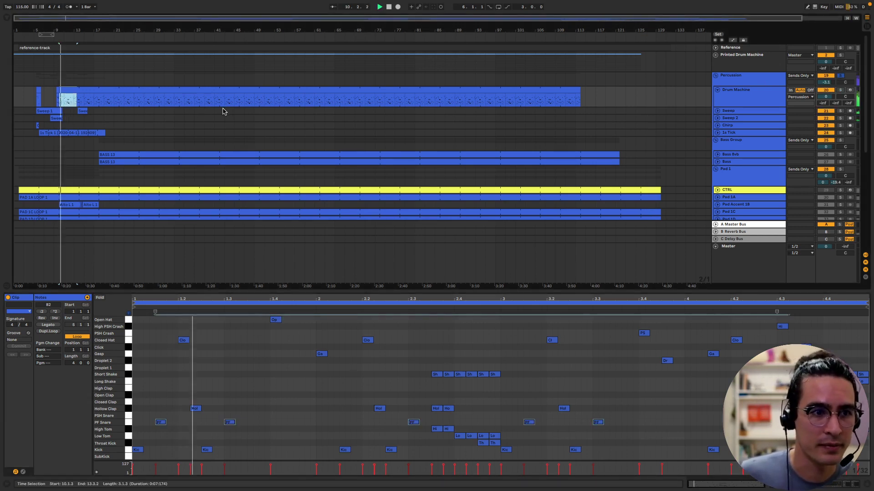
pyautogui.moveTo(80, 18); pyautogui.dragTo(80, 37)
pyautogui.click(829, 132)
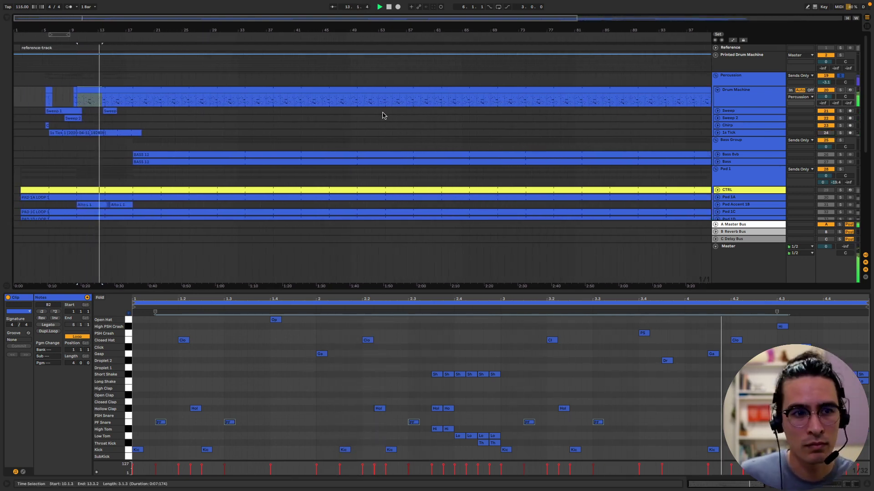
pyautogui.scroll(-2, 382, 113)
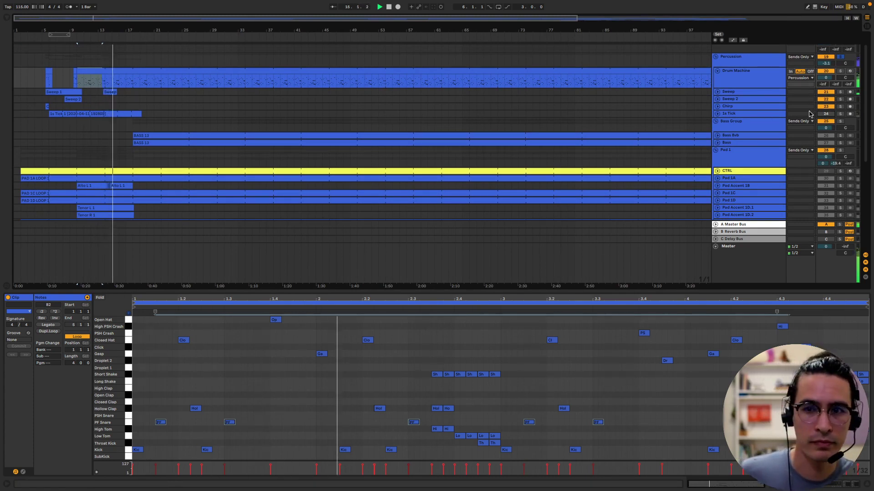
pyautogui.click(840, 57)
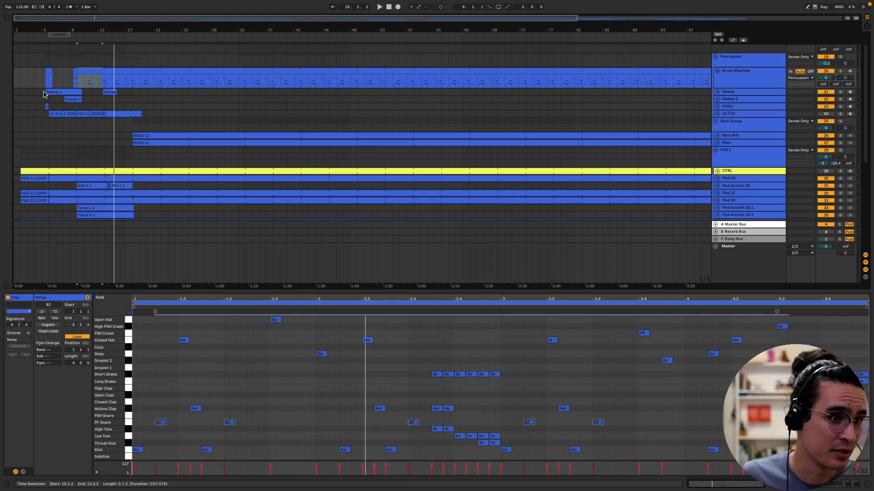
# Solo Sweep, play from the Sweep 1 clip, then also solo the Chirp track
pyautogui.moveTo(50, 92); pyautogui.dragTo(146, 114)
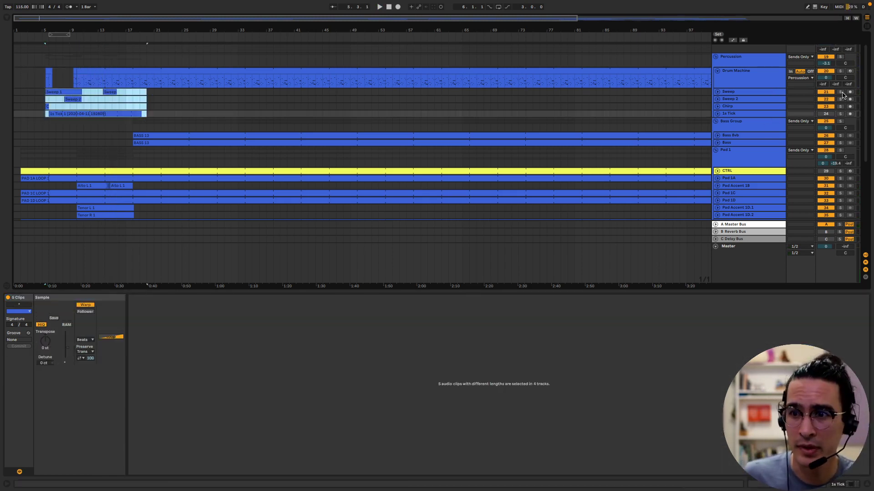
pyautogui.click(840, 92)
pyautogui.click(51, 90)
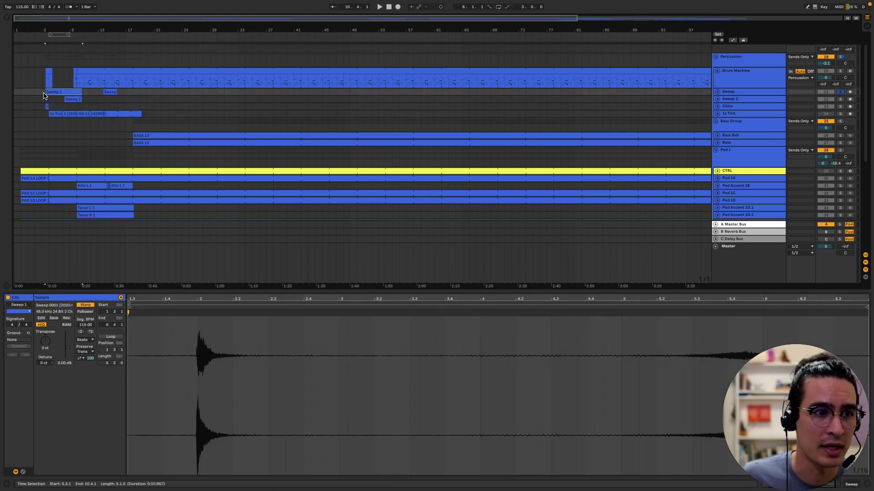
pyautogui.press('space')
pyautogui.press('-')
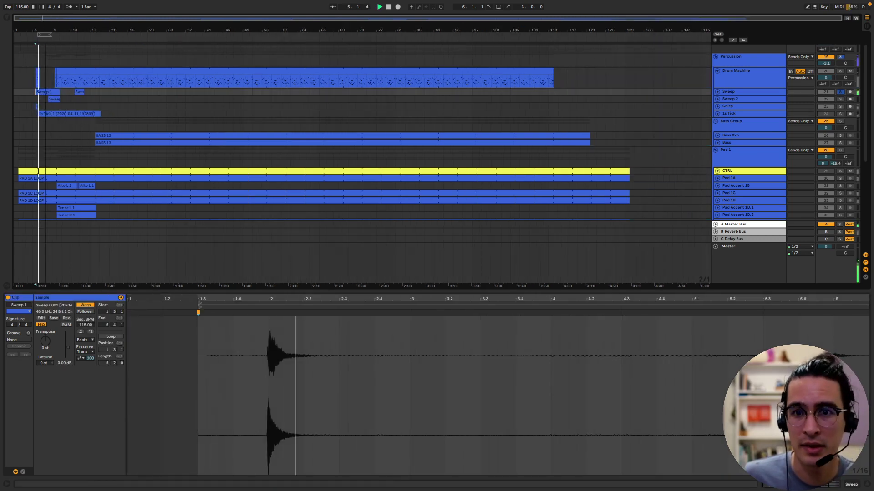
pyautogui.press('+')
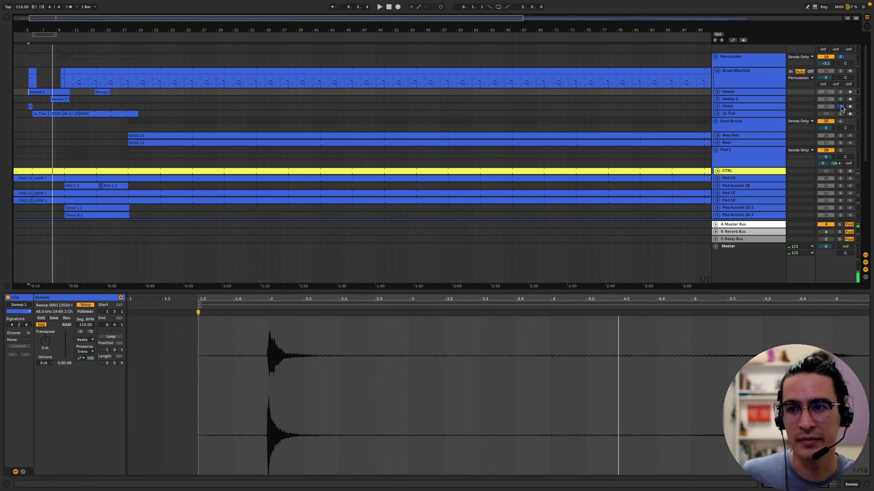
pyautogui.click(840, 106)
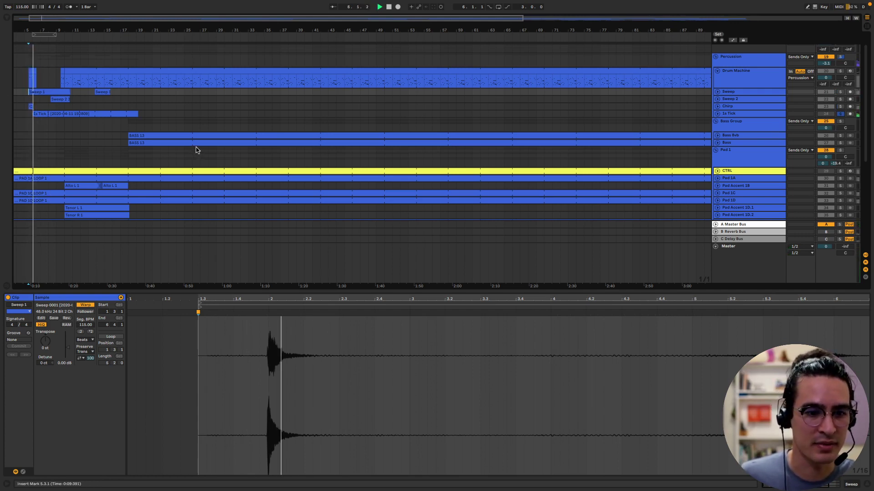
# Unsolo 1s Tick, then fold 1s Tick, Drum Machine and the Percussion group
pyautogui.click(728, 115)
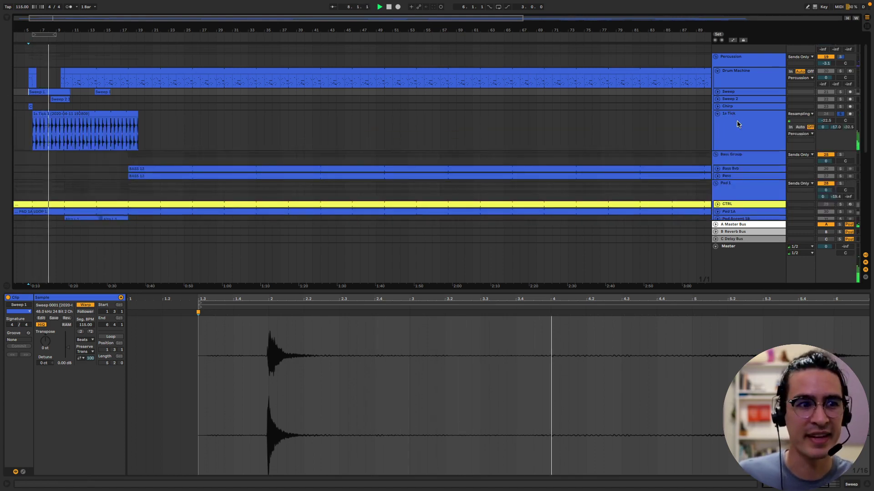
pyautogui.click(840, 114)
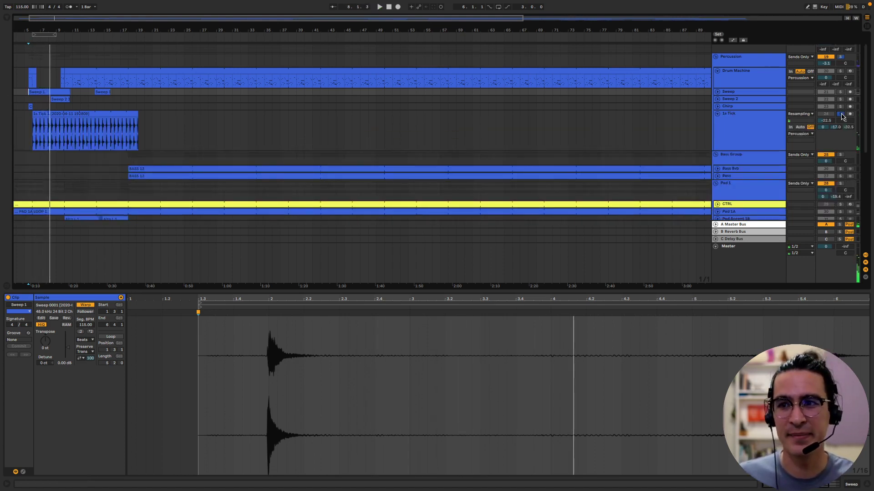
pyautogui.click(716, 114)
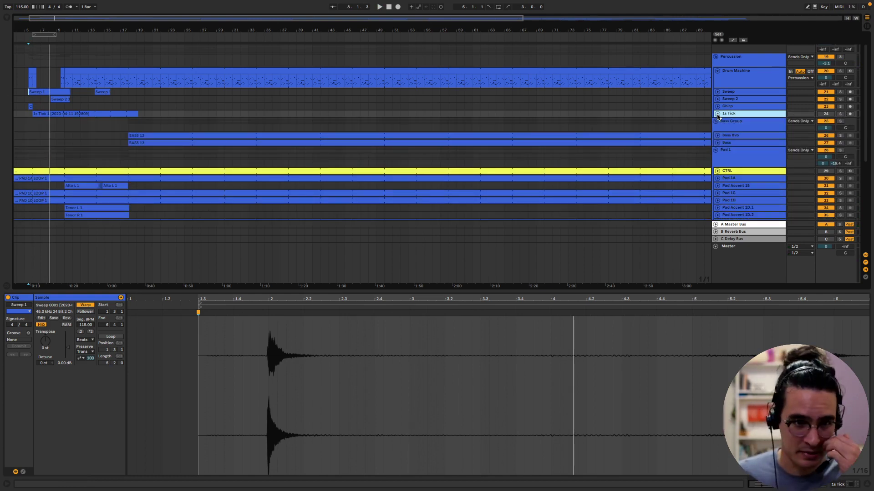
pyautogui.click(728, 75)
pyautogui.click(718, 72)
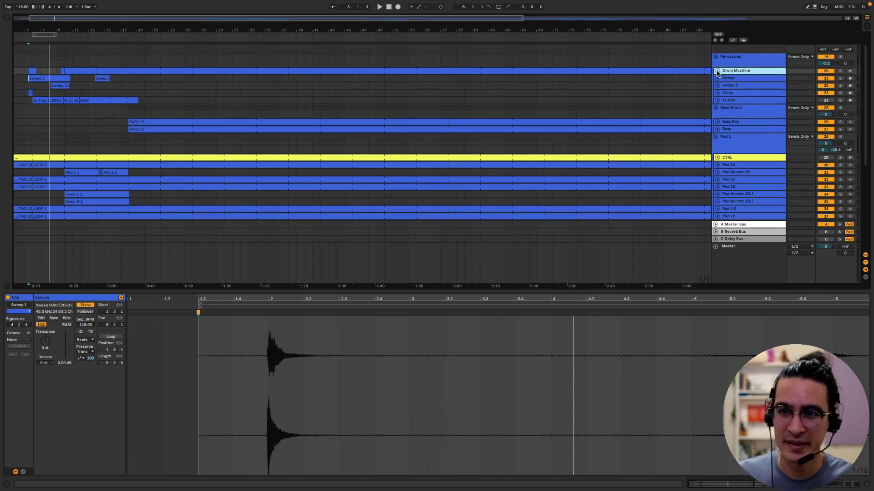
pyautogui.click(715, 58)
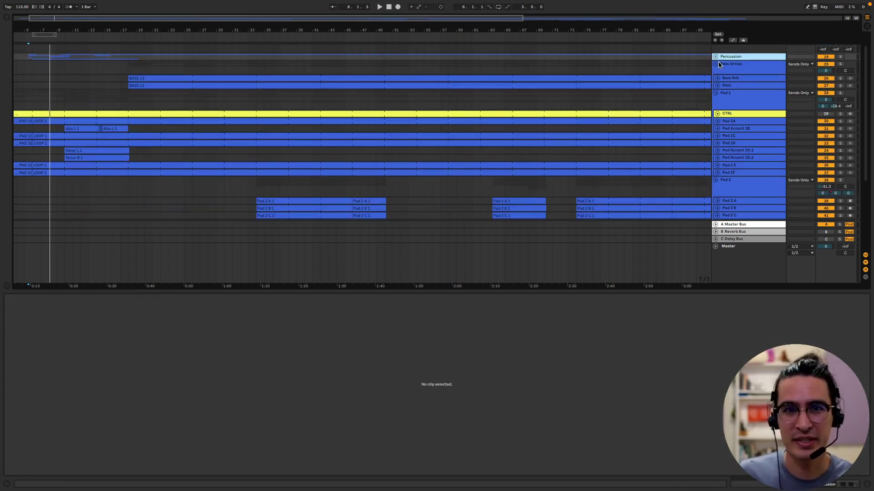
# With Percussion refolded, select Bass 8vb and Bass together inside the Bass Group
pyautogui.click(745, 67)
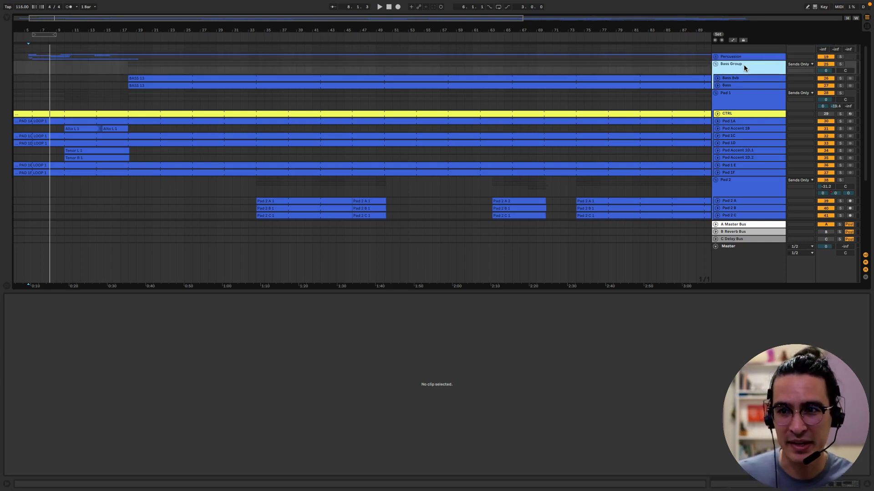
pyautogui.click(716, 57)
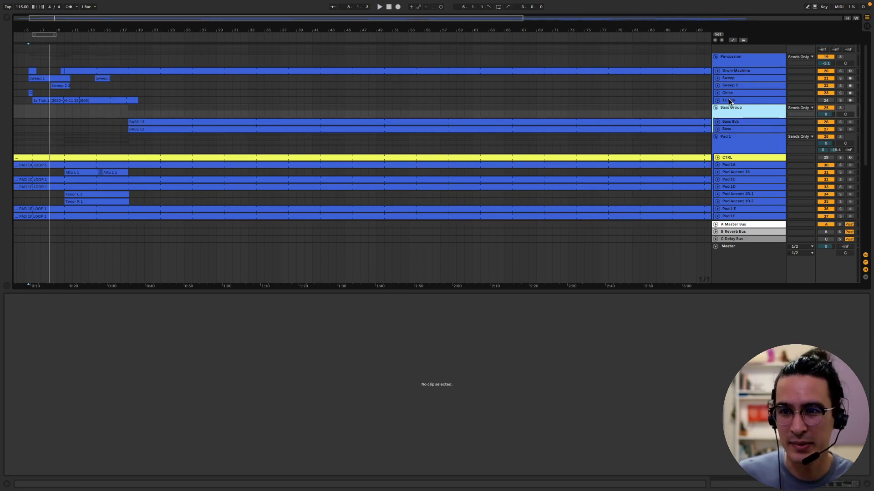
pyautogui.click(824, 101)
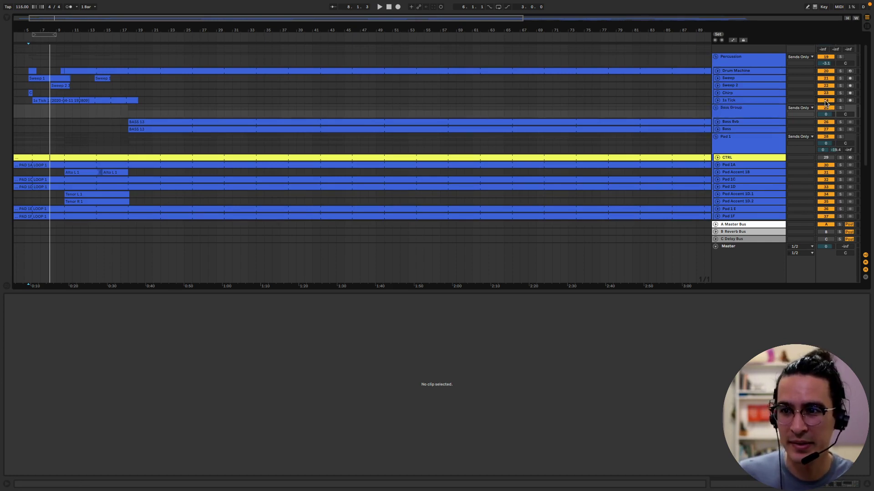
pyautogui.click(716, 59)
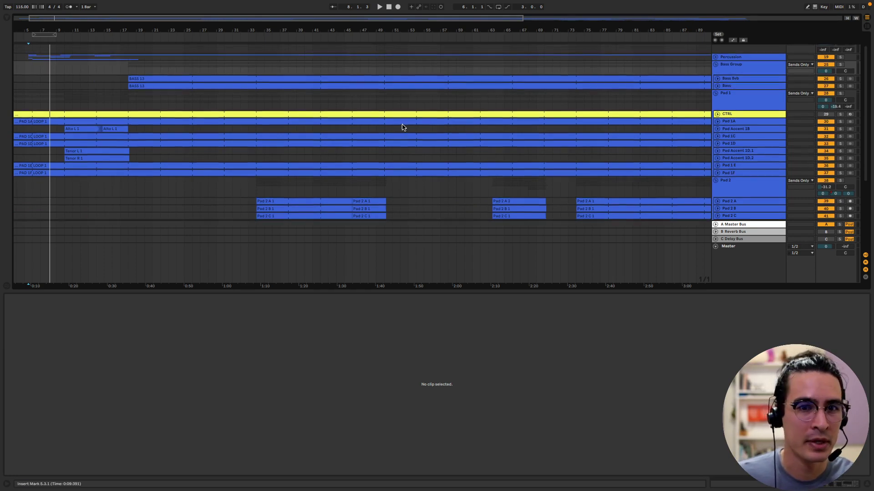
pyautogui.scroll(-2, 402, 127)
pyautogui.scroll(1, 403, 127)
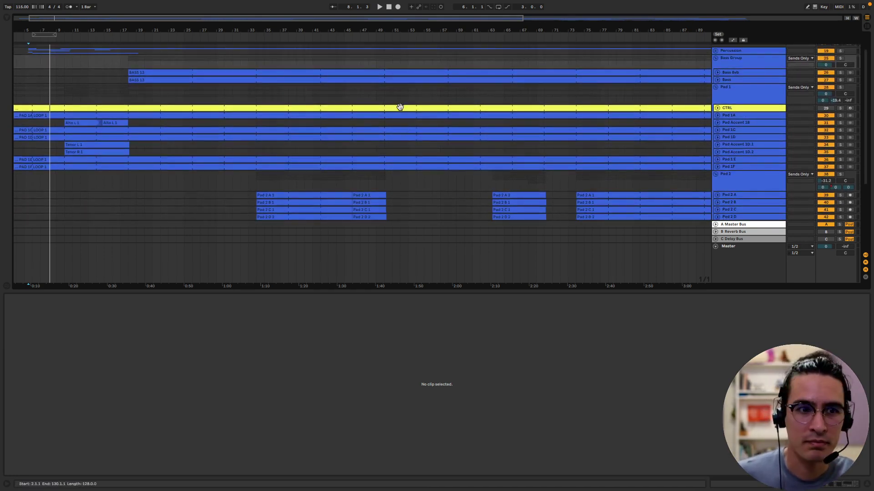
pyautogui.click(736, 76)
pyautogui.keyDown('shift'); pyautogui.click(726, 79); pyautogui.keyUp('shift')
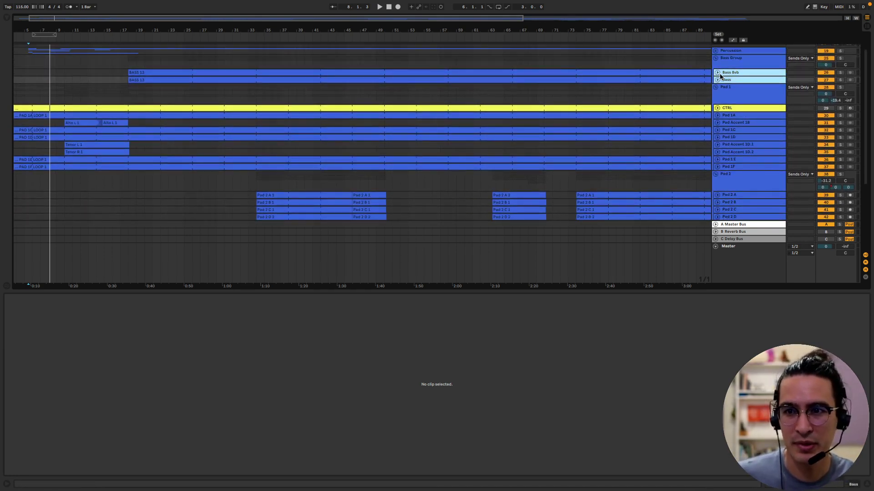
# Unfold both bass tracks and play the BASS 13 clip from bar 18
pyautogui.press('Right')
pyautogui.click(130, 99)
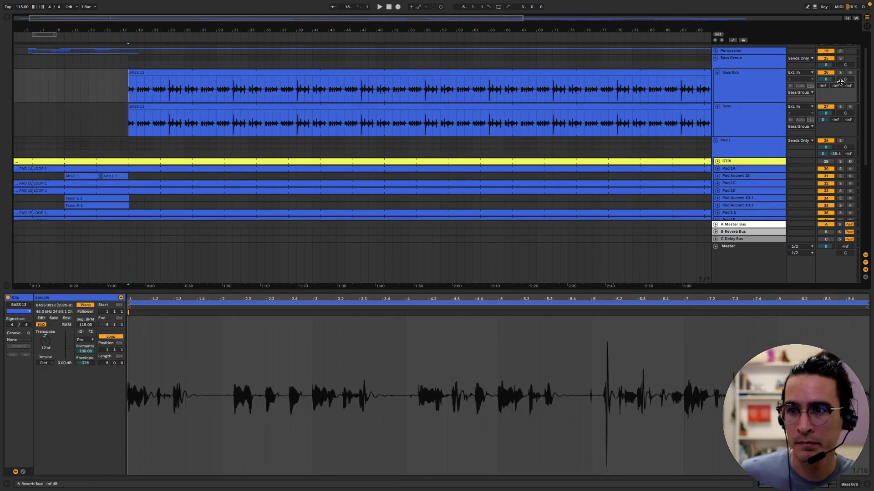
pyautogui.press('space')
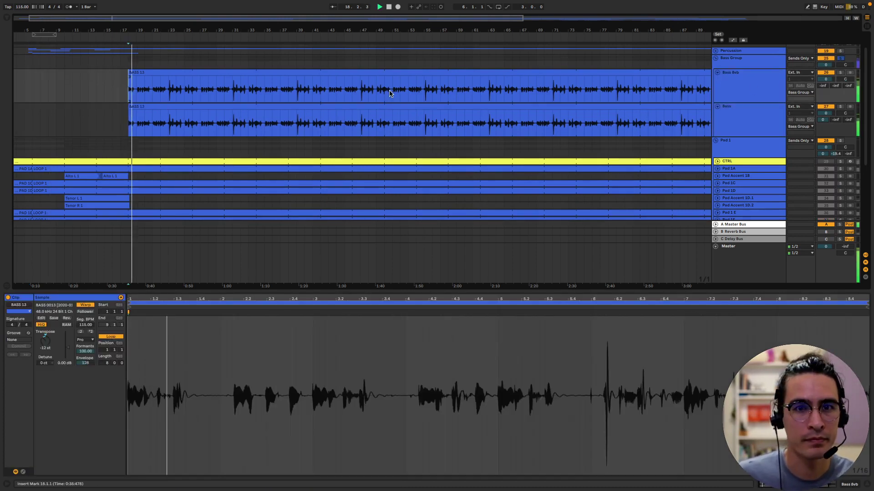
pyautogui.press('w')
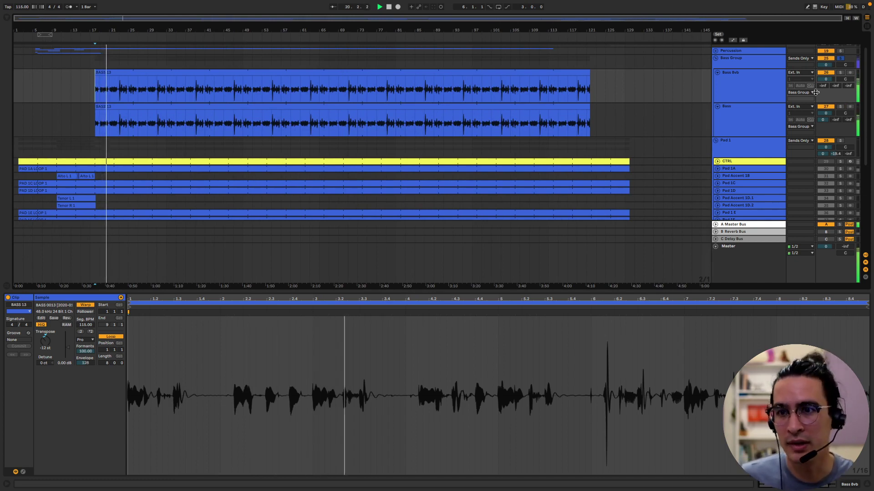
# Switch off the Bass 8vb track and replay from bar 23
pyautogui.click(766, 86)
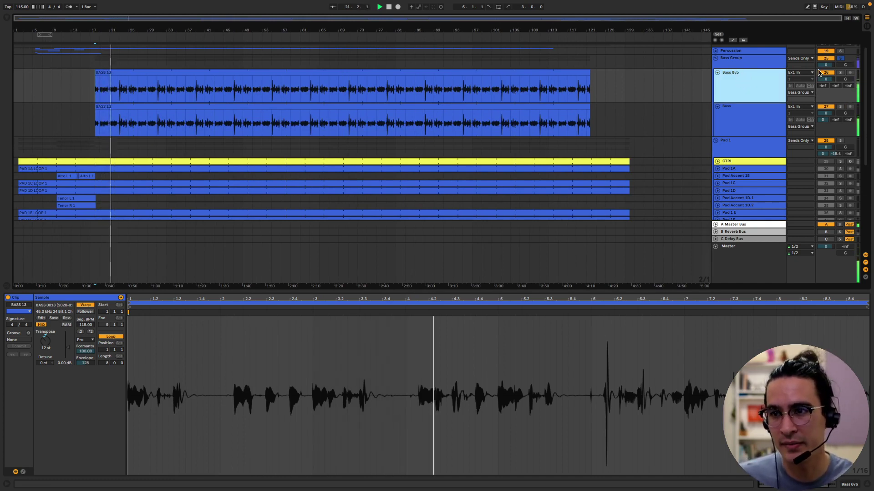
pyautogui.click(820, 73)
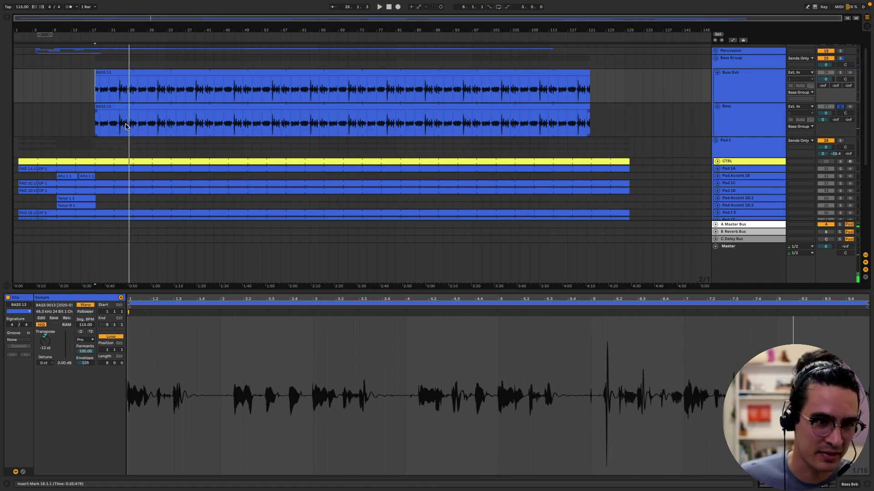
pyautogui.click(121, 124)
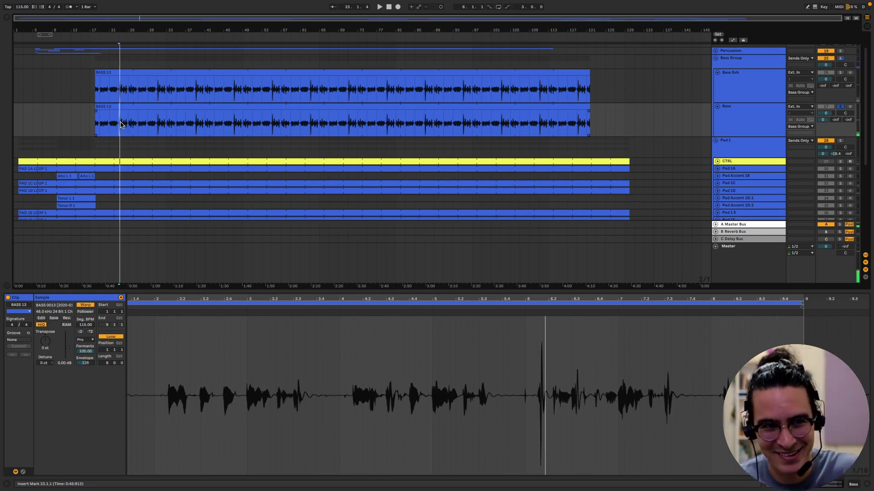
pyautogui.press('space')
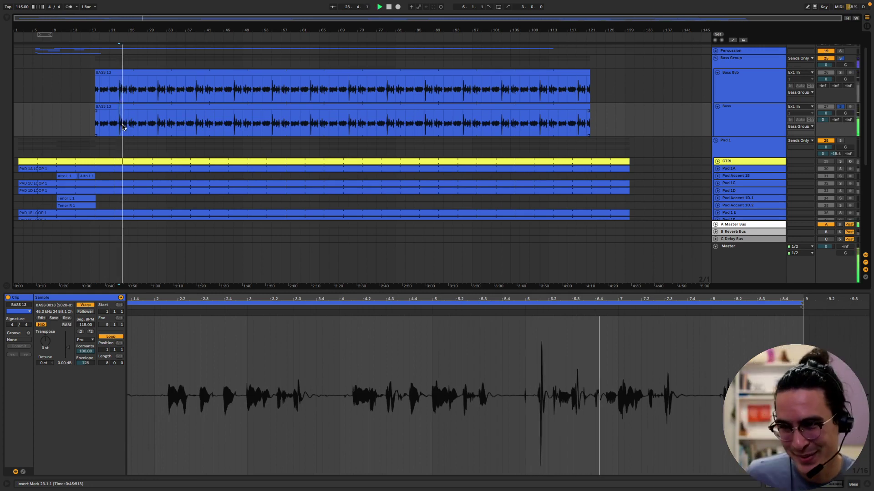
pyautogui.click(725, 89)
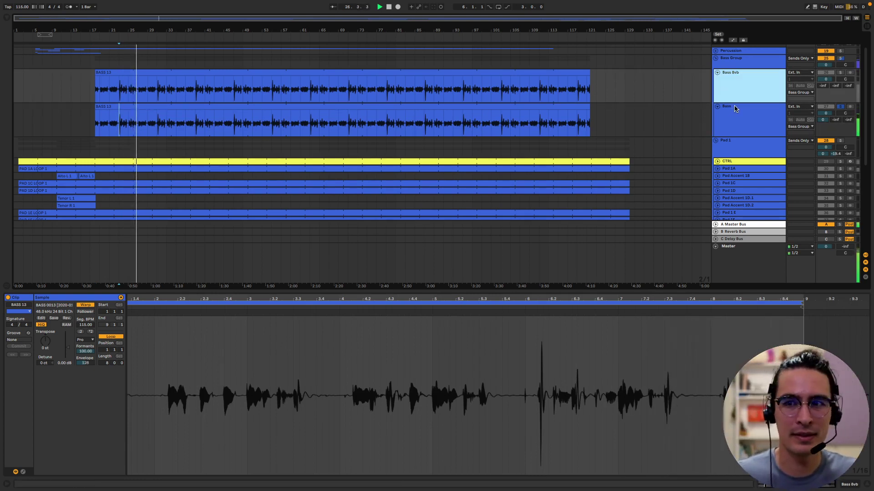
# Fold and solo the Bass Group, then play from bar 19
pyautogui.click(716, 55)
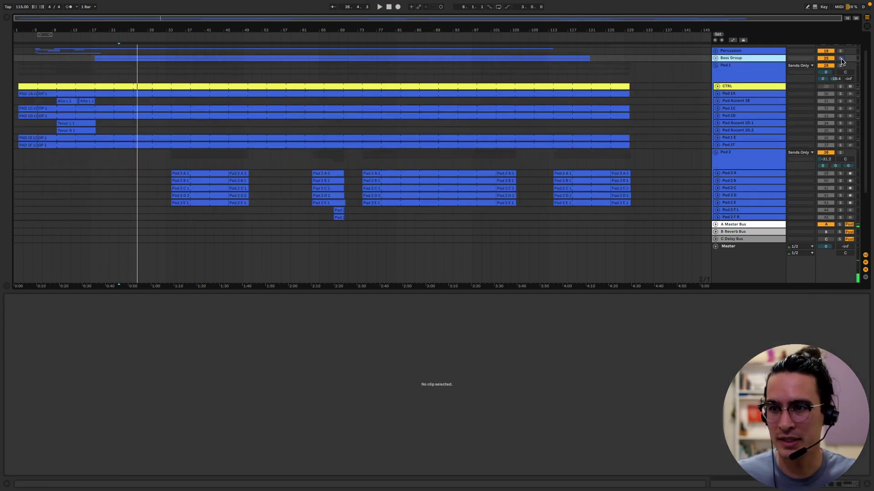
pyautogui.click(840, 59)
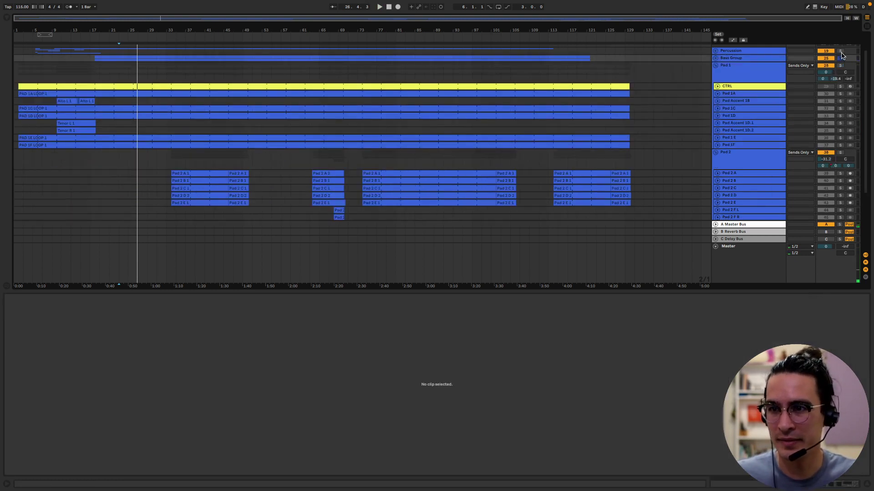
pyautogui.click(96, 61)
pyautogui.press('space')
pyautogui.scroll(2, 105, 82)
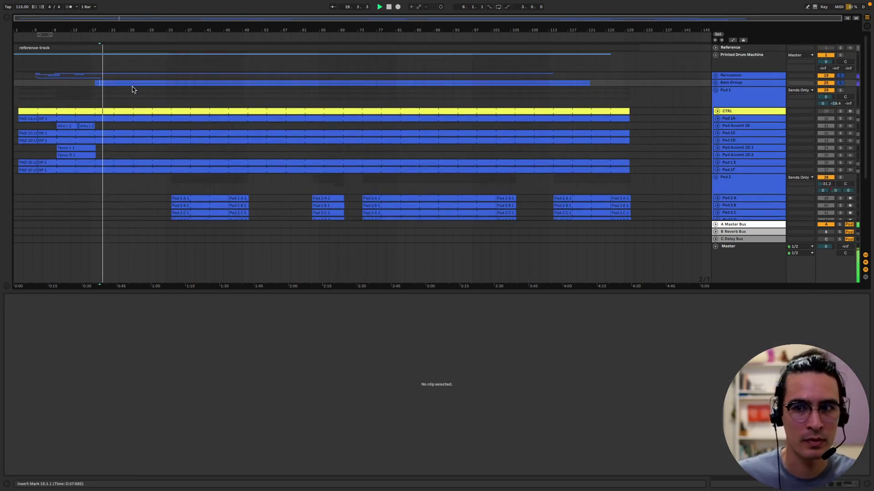
# Solo the Pad 1 group and play from the Tenor L 1 clip
pyautogui.click(756, 97)
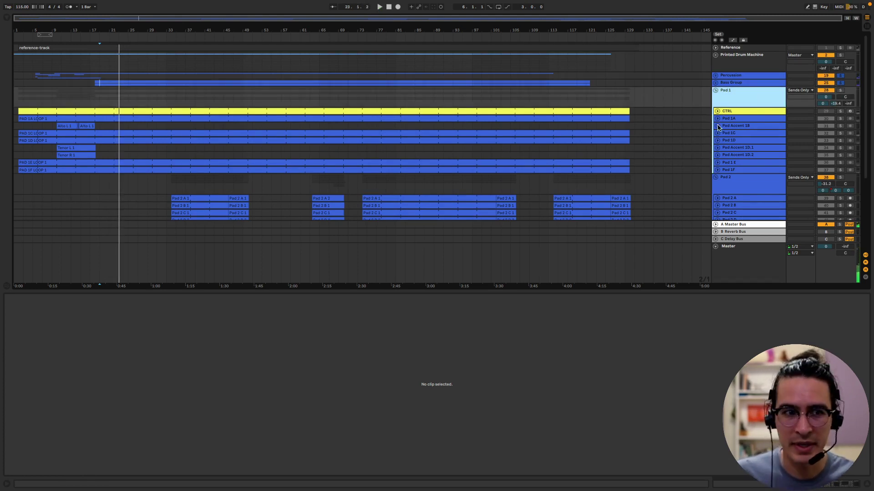
pyautogui.scroll(-5, 722, 144)
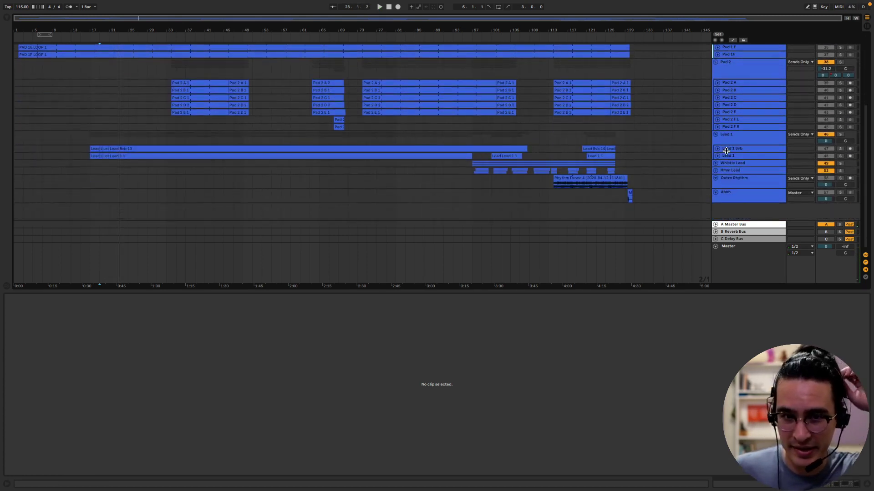
pyautogui.scroll(5, 727, 150)
pyautogui.click(841, 91)
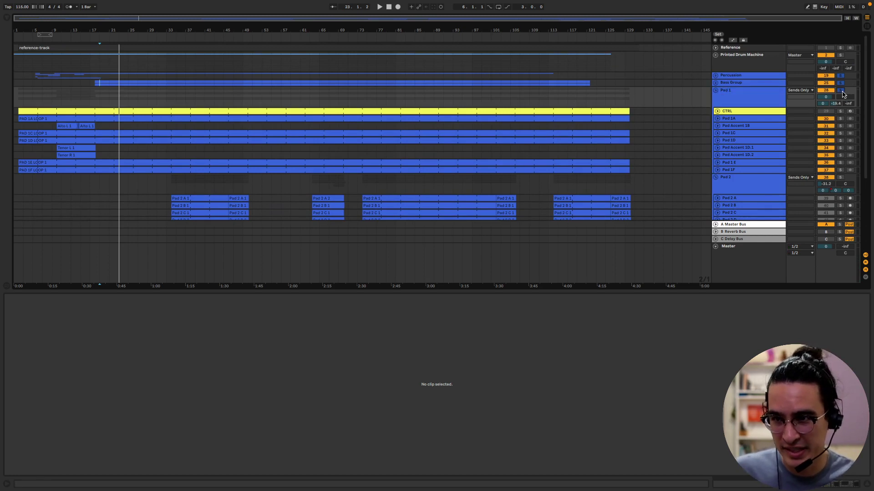
pyautogui.click(96, 119)
pyautogui.click(98, 149)
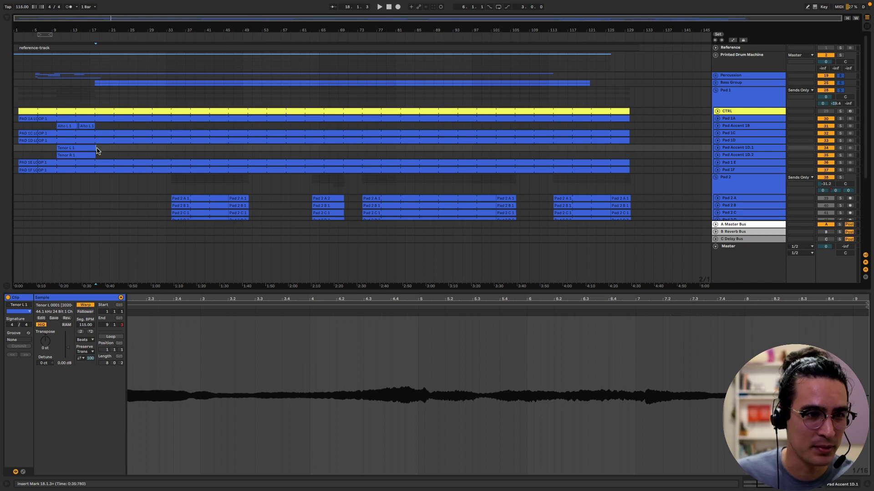
pyautogui.press('space')
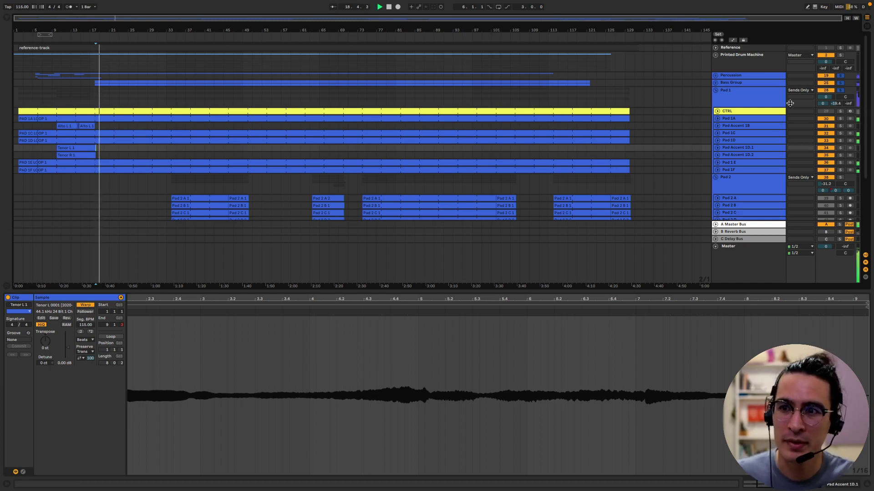
# Bypass the Pad 1 group's Gate and replay from the start marker
pyautogui.click(756, 102)
pyautogui.press('space')
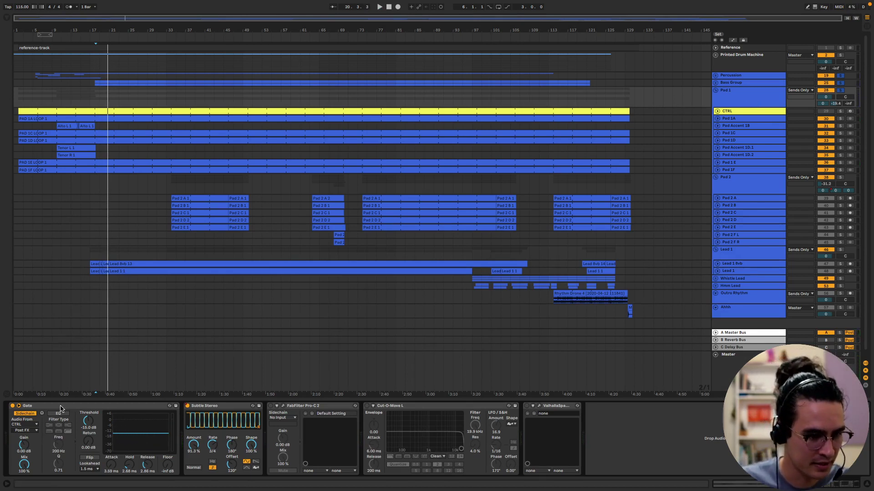
pyautogui.click(15, 413)
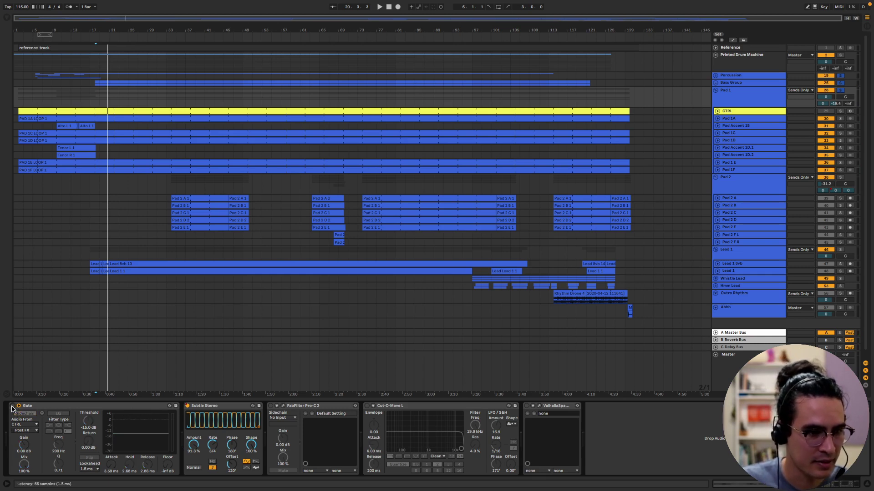
pyautogui.press('space')
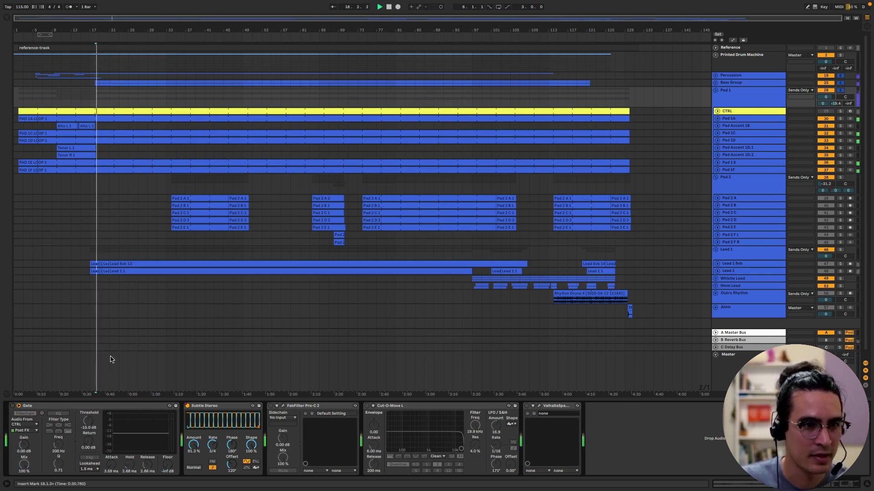
# Toggle Subtle Stereo, re-enable its automation, and turn the Gate back on
pyautogui.click(187, 406)
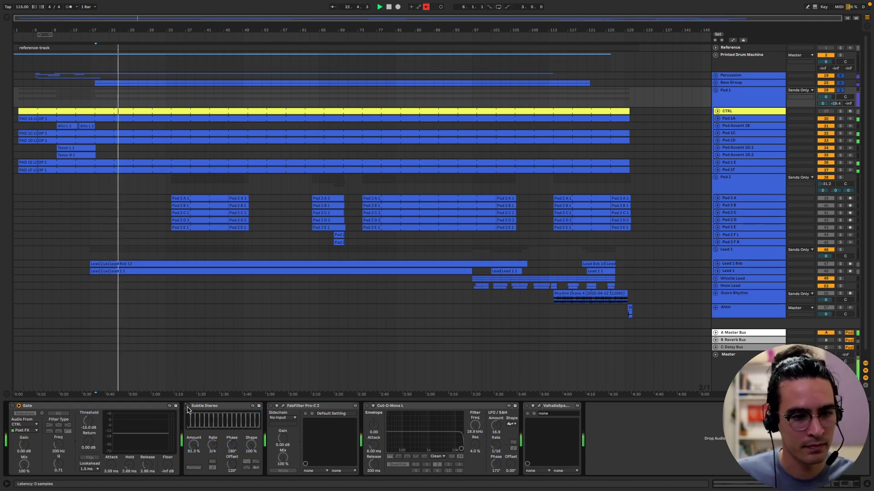
pyautogui.click(187, 408)
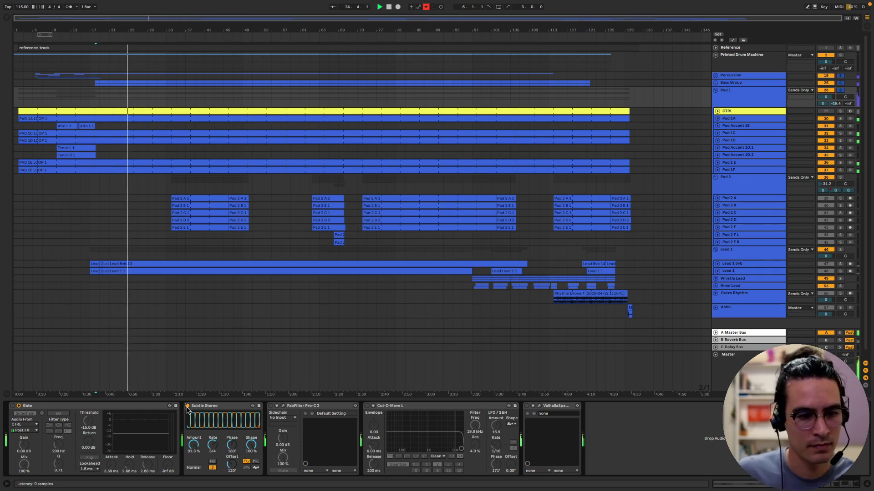
pyautogui.click(187, 408)
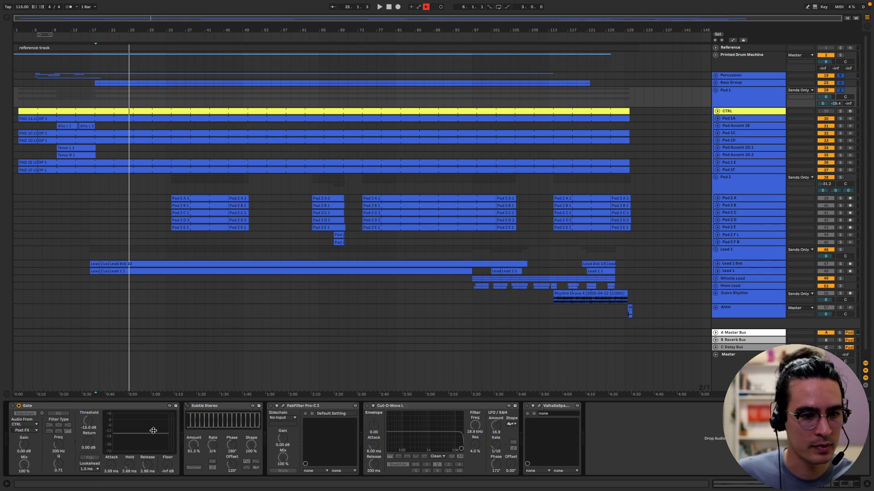
pyautogui.rightClick(190, 409)
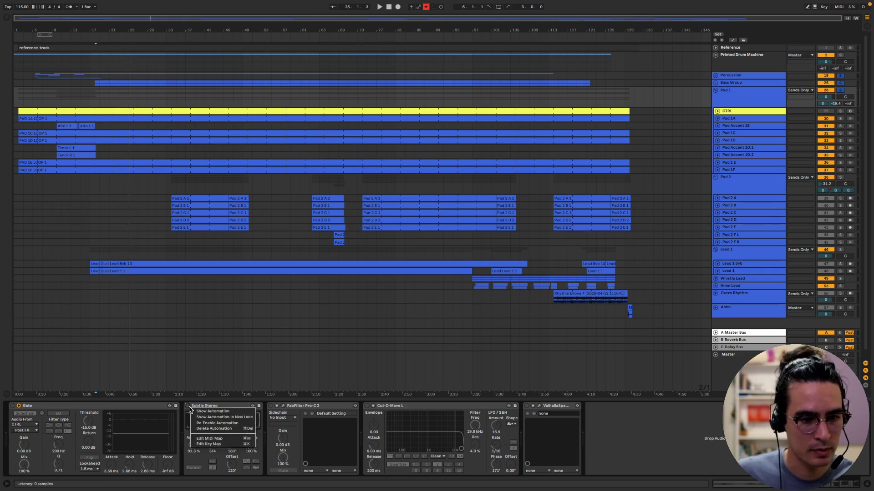
pyautogui.click(210, 423)
pyautogui.click(12, 406)
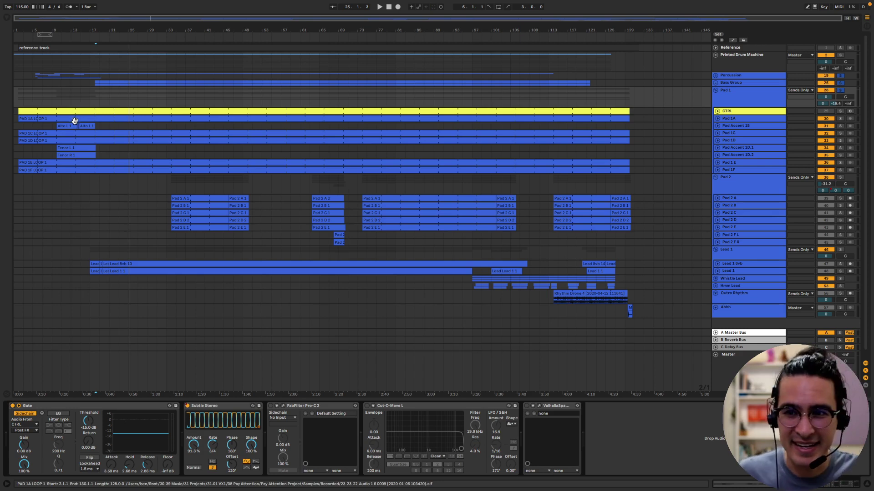
# Select PAD 1D LOOP 1 and play the soloed pads from bar 18
pyautogui.click(94, 141)
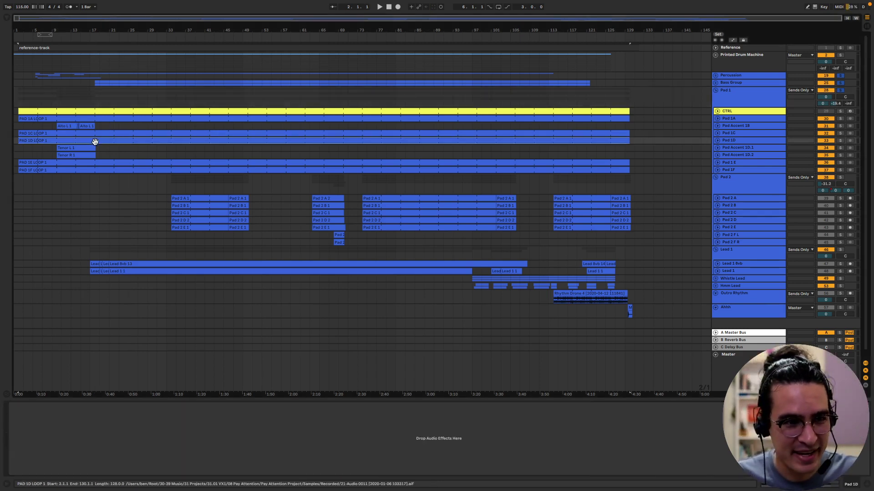
pyautogui.click(97, 153)
pyautogui.click(97, 149)
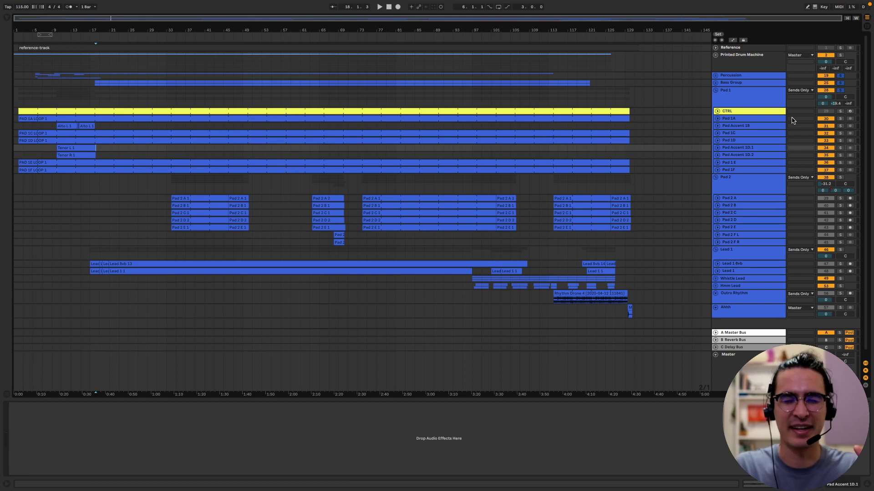
pyautogui.press('space')
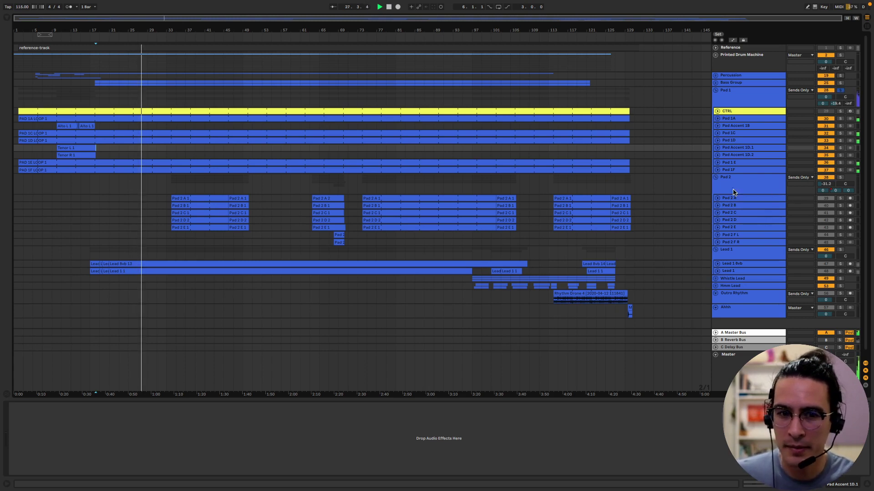
# Unsolo the Pad 1 group and look over the Bass Group, Percussion and Pad 1A tracks
pyautogui.scroll(-1, 636, 222)
pyautogui.press('space')
pyautogui.press('space')
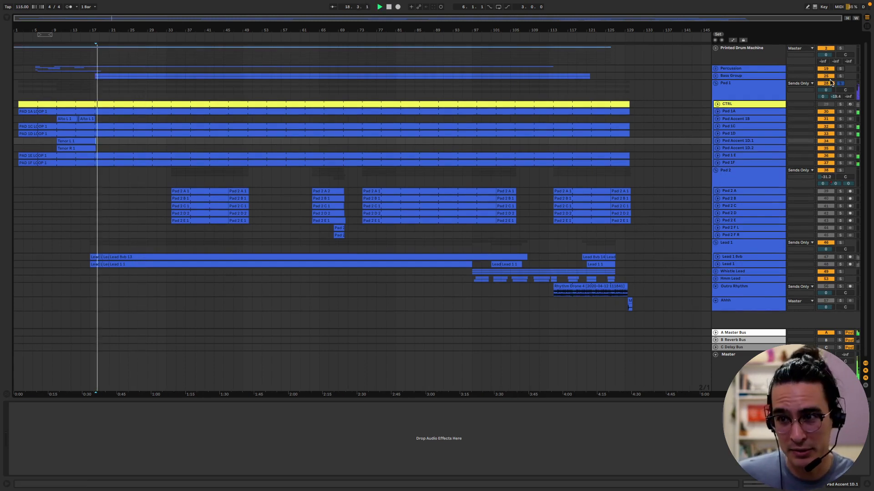
pyautogui.click(841, 85)
pyautogui.click(770, 89)
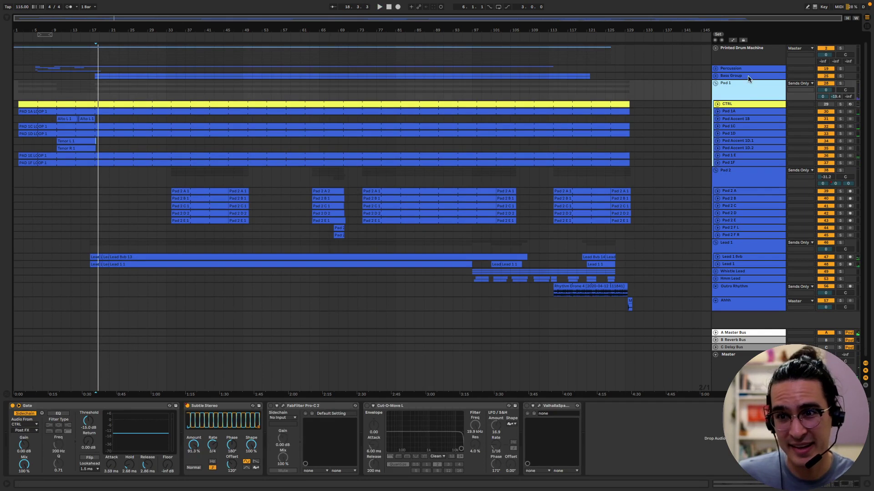
pyautogui.click(747, 76)
pyautogui.click(750, 69)
pyautogui.click(749, 113)
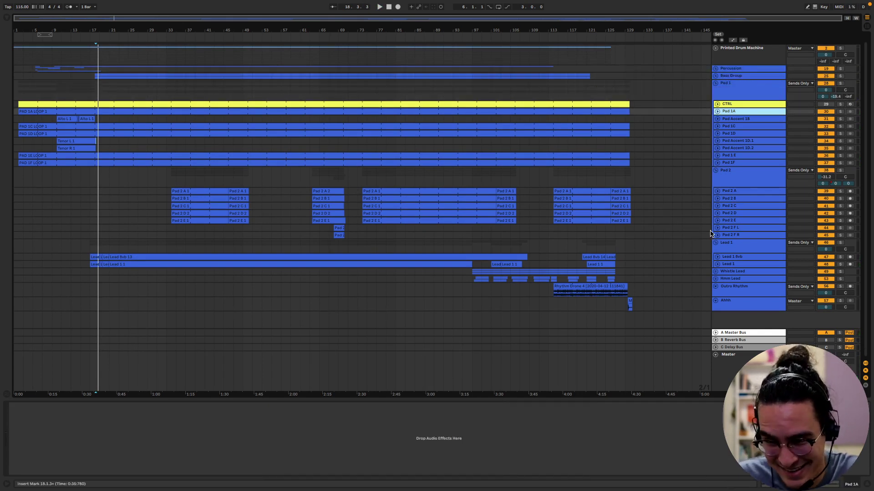
# Solo the Pad 2 group and play from the Pad 2 C 1 clip at bar 34
pyautogui.click(840, 171)
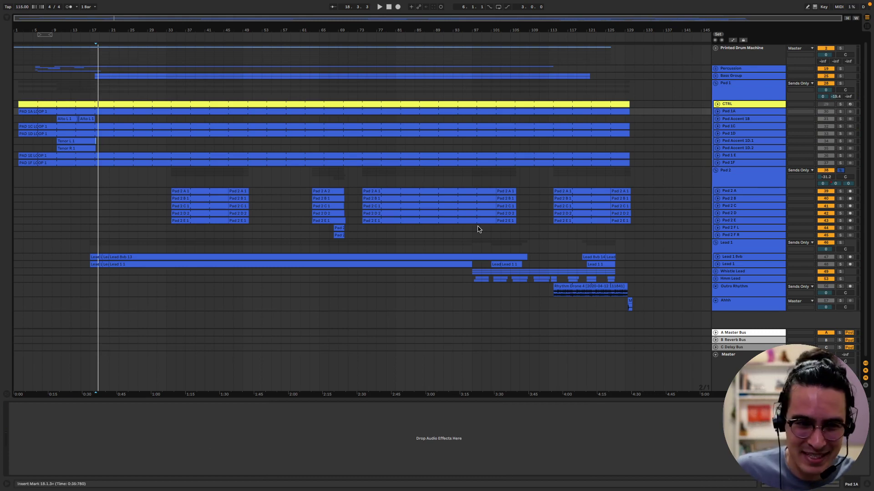
pyautogui.click(172, 209)
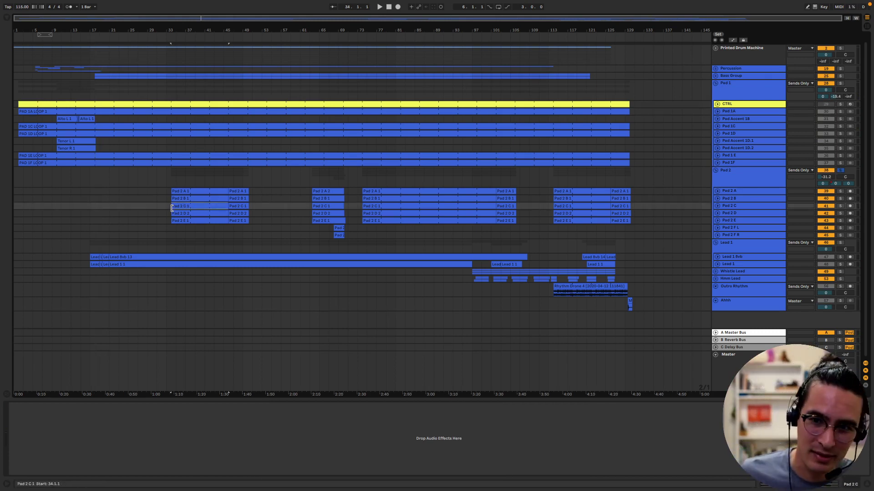
pyautogui.press('space')
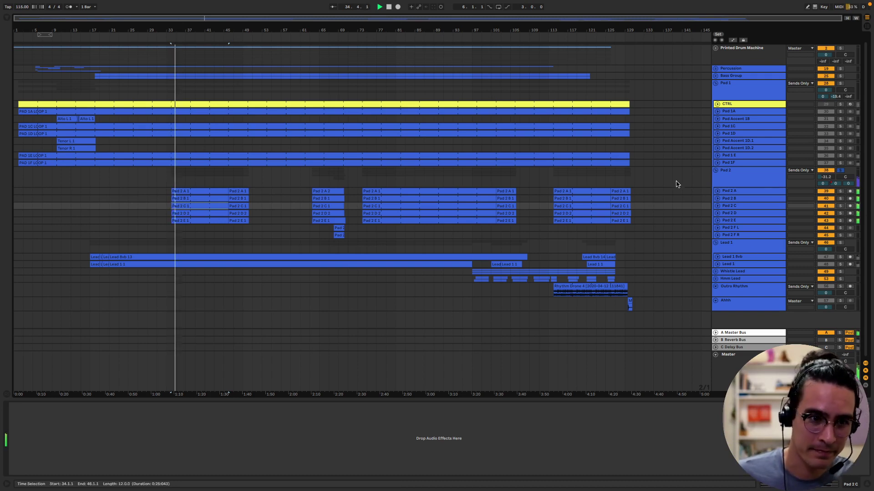
# Unfold tracks Pad 2 A through Pad 2 E to show their waveforms
pyautogui.click(749, 191)
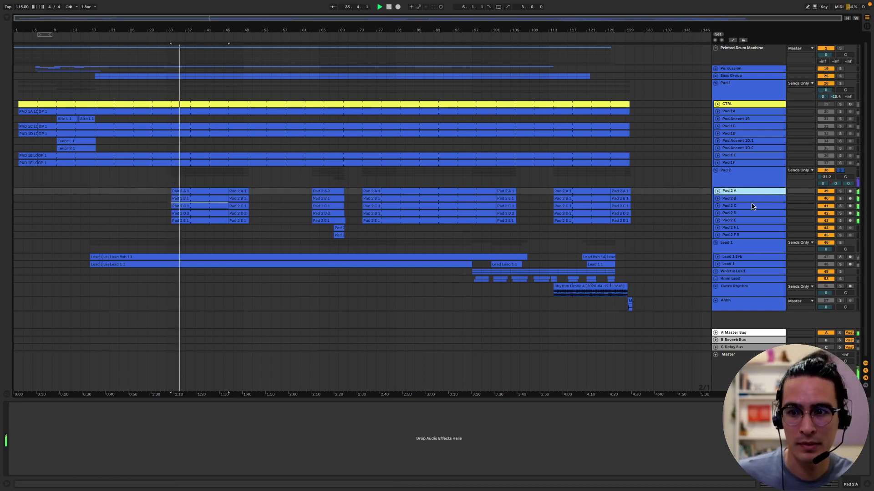
pyautogui.keyDown('shift'); pyautogui.click(746, 222); pyautogui.keyUp('shift')
pyautogui.click(717, 192)
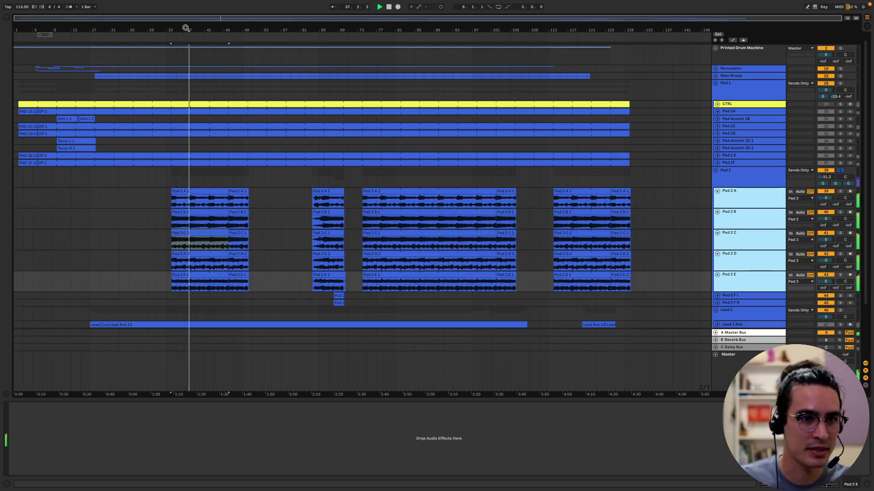
# Zoom out to bars 21–66 and play the Pad 2 layers from bar 46
pyautogui.press('z')
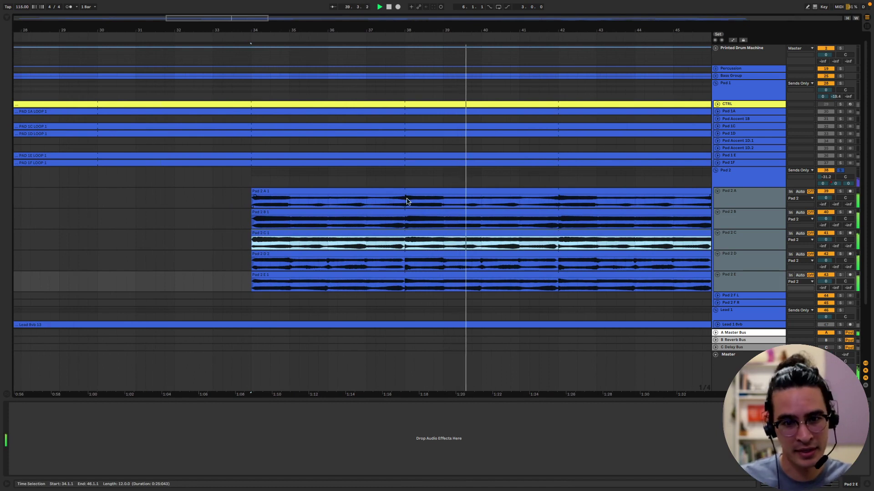
pyautogui.moveTo(255, 200); pyautogui.dragTo(559, 290)
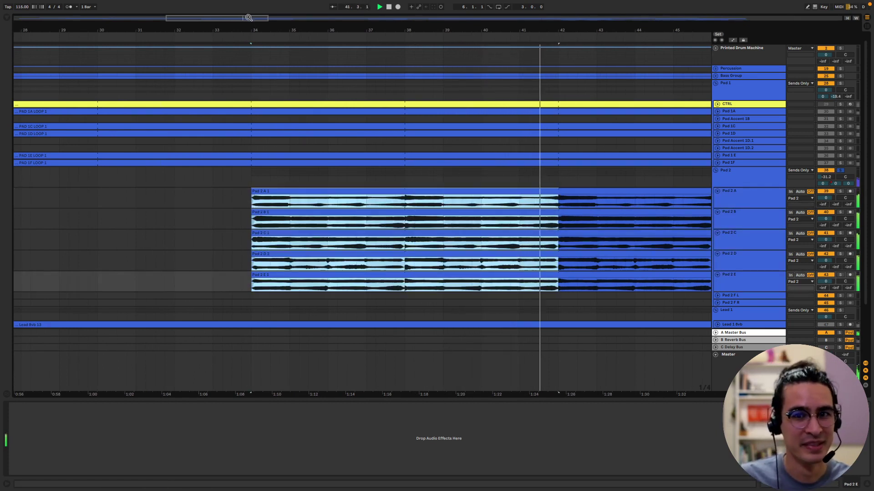
pyautogui.moveTo(248, 17); pyautogui.dragTo(773, 178)
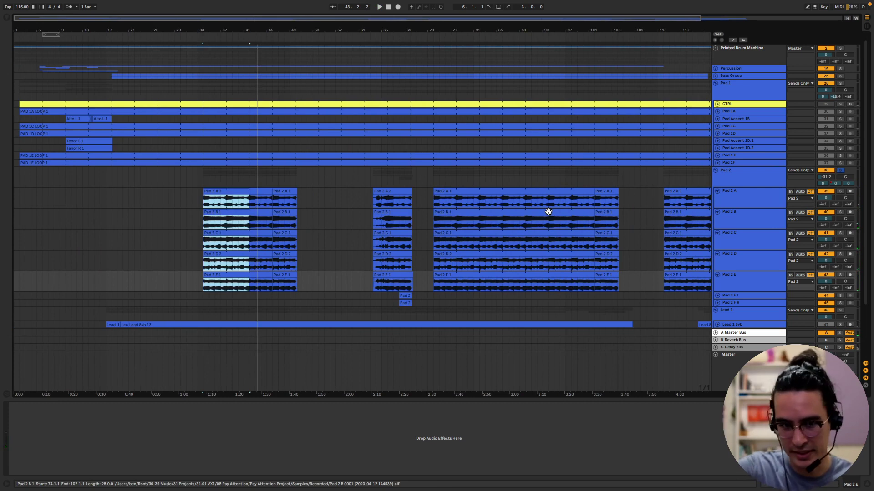
pyautogui.click(273, 220)
pyautogui.press('space')
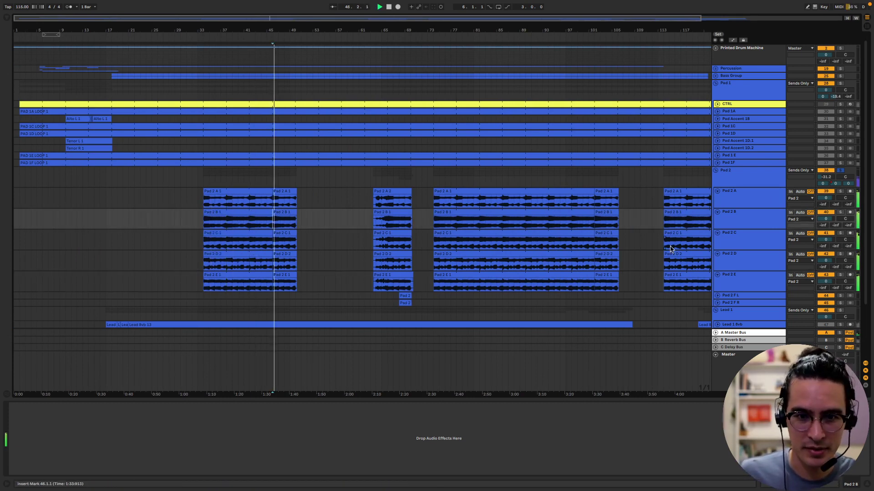
# Jump playback to the Pad 2 B 1 clip, then to near bar 71 on Pad 2 E
pyautogui.click(376, 223)
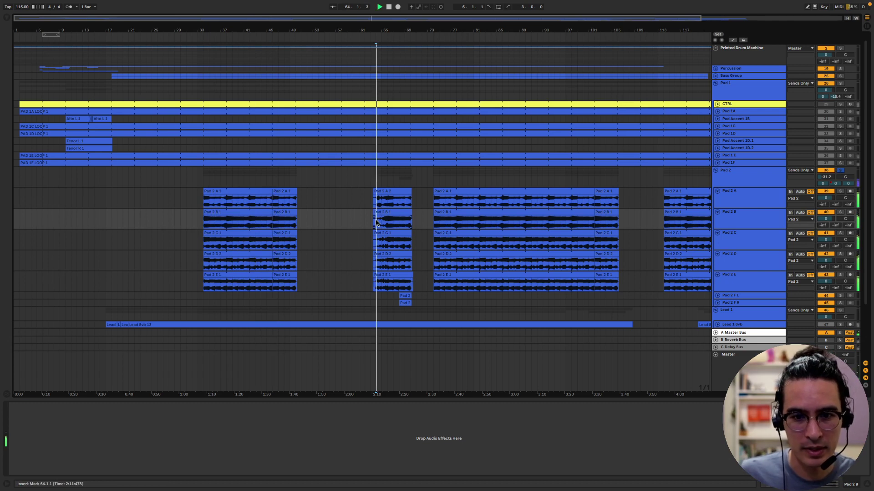
pyautogui.moveTo(395, 19)
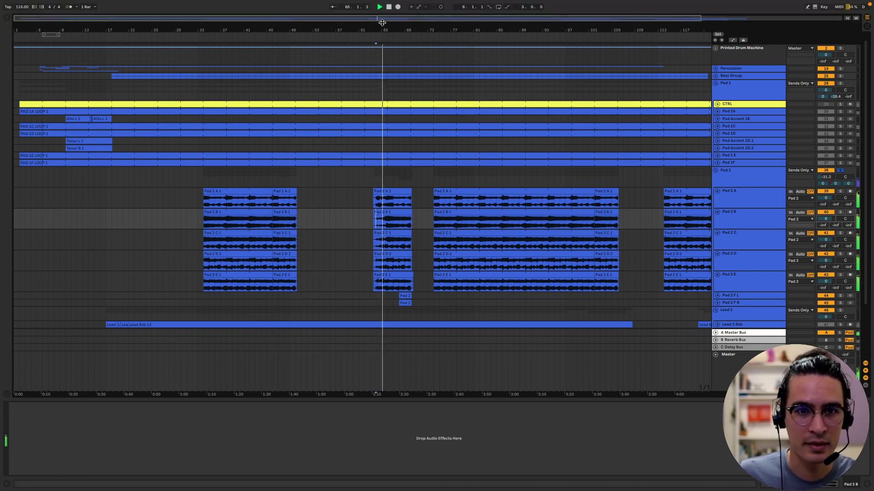
pyautogui.hscroll(6, 364, 205)
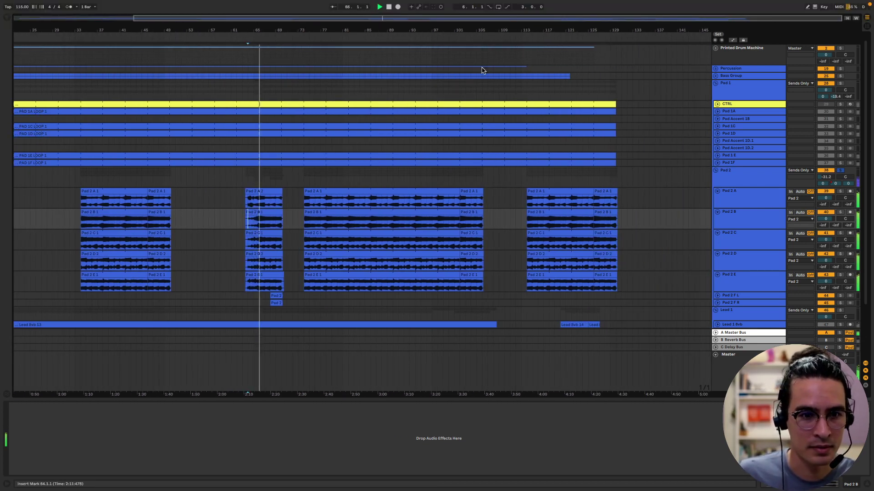
pyautogui.moveTo(248, 202)
pyautogui.mouseDown()
pyautogui.moveTo(292, 273)
pyautogui.moveTo(287, 284)
pyautogui.mouseUp()
pyautogui.click(287, 282)
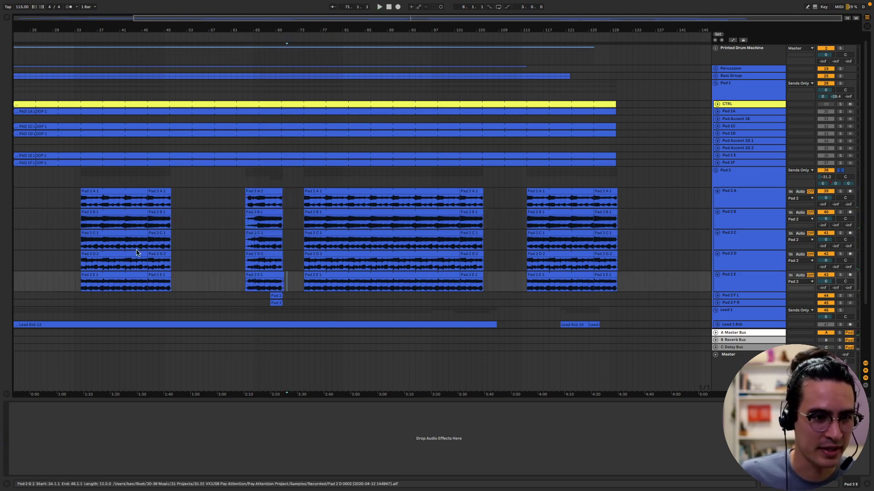
pyautogui.scroll(-3, 529, 277)
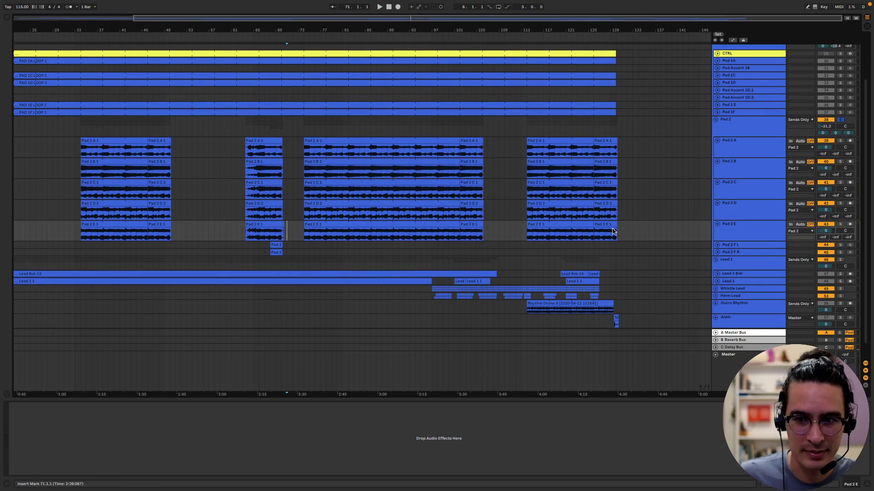
# Fold Pad 2, unfold the Lead 1 and Lead 1 8vb tracks, and play from bar 33
pyautogui.click(717, 120)
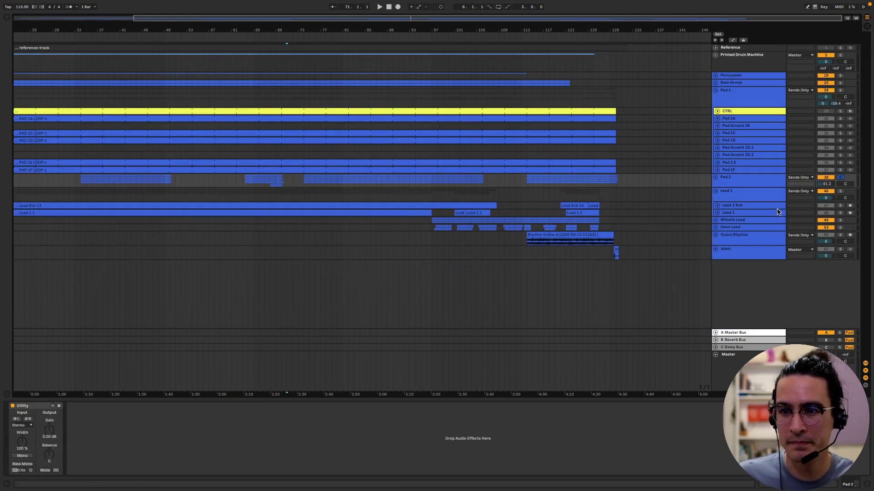
pyautogui.click(730, 207)
pyautogui.keyDown('shift'); pyautogui.click(729, 212); pyautogui.keyUp('shift')
pyautogui.click(717, 205)
pyautogui.scroll(-3, 334, 284)
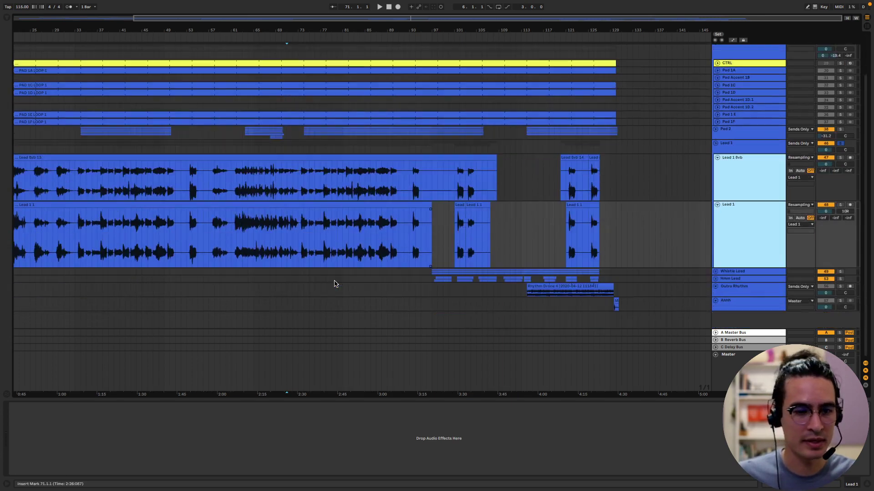
pyautogui.moveTo(388, 17); pyautogui.dragTo(269, 16)
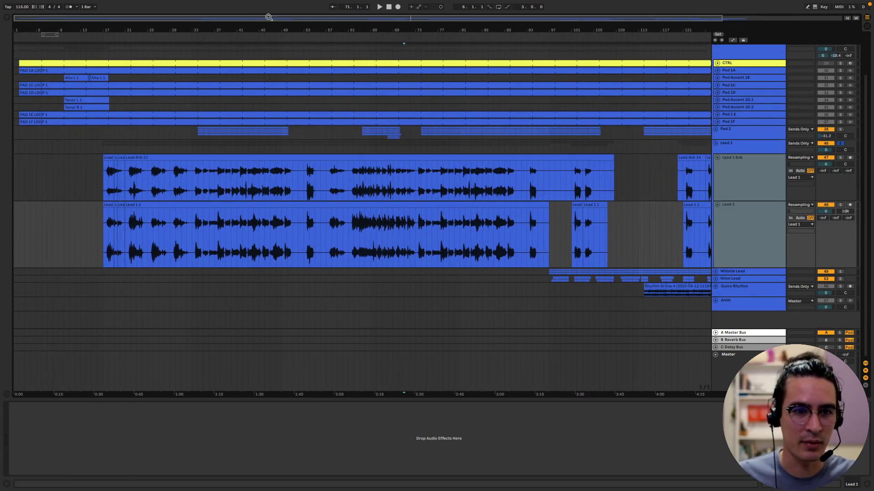
pyautogui.click(194, 233)
pyautogui.press('space')
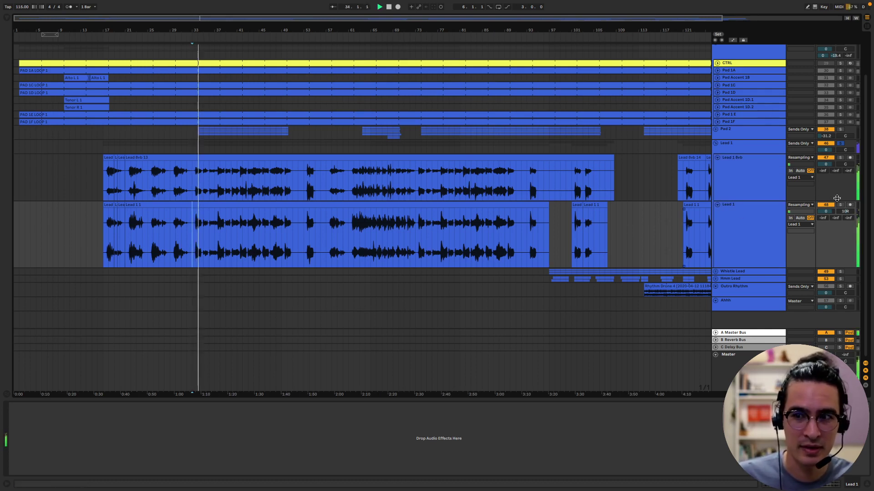
# Set the Lead 1 group to -8.3 dB and solo Lead 1, then Lead 1 8vb, checking their devices
pyautogui.moveTo(826, 150); pyautogui.dragTo(826, 158)
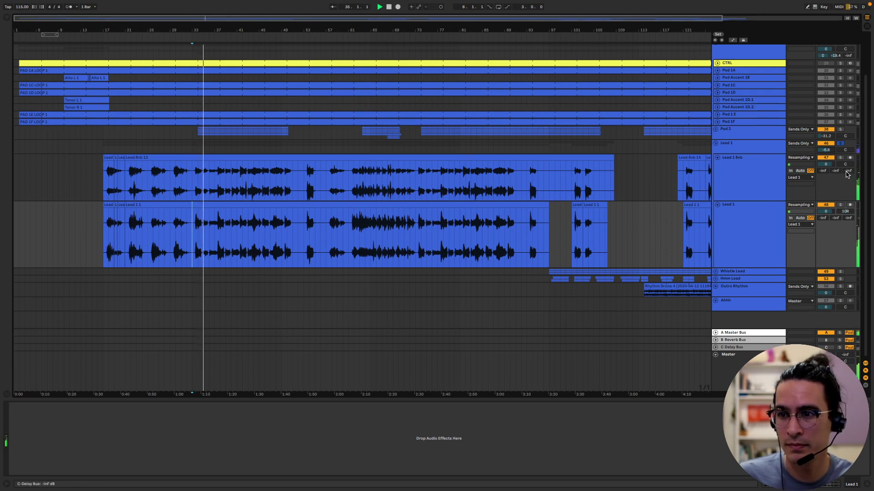
pyautogui.click(841, 205)
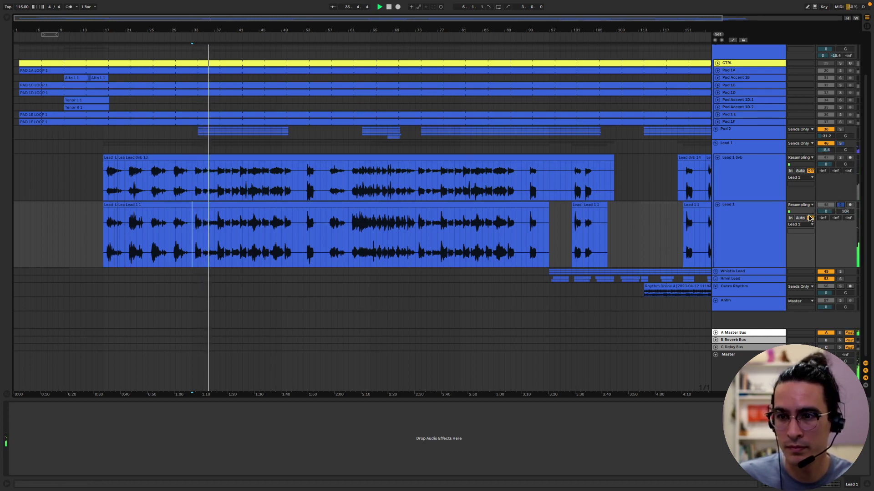
pyautogui.click(762, 220)
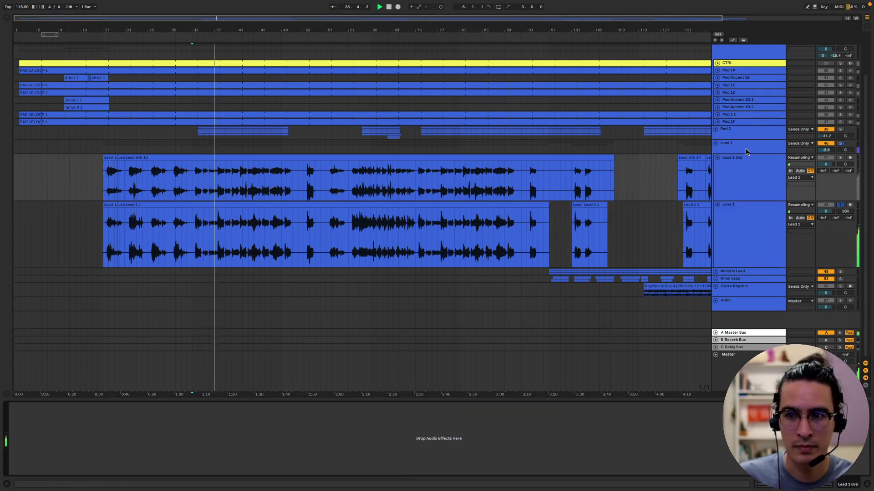
pyautogui.click(741, 146)
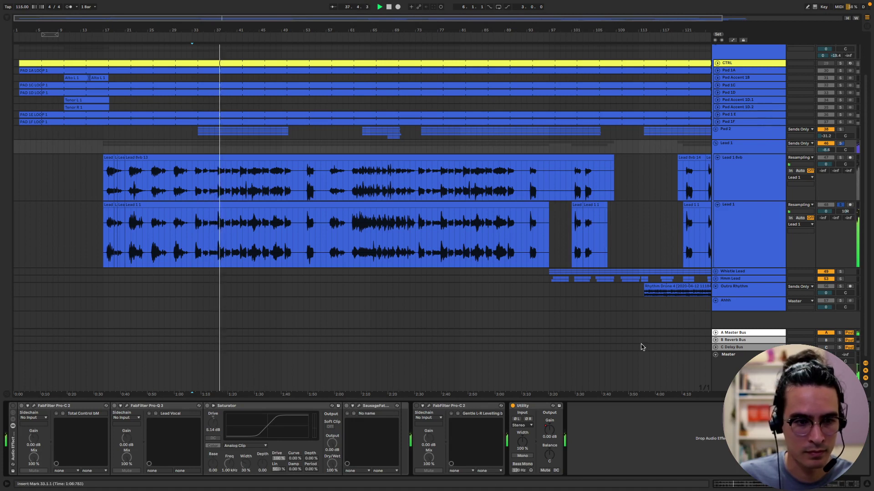
pyautogui.click(746, 226)
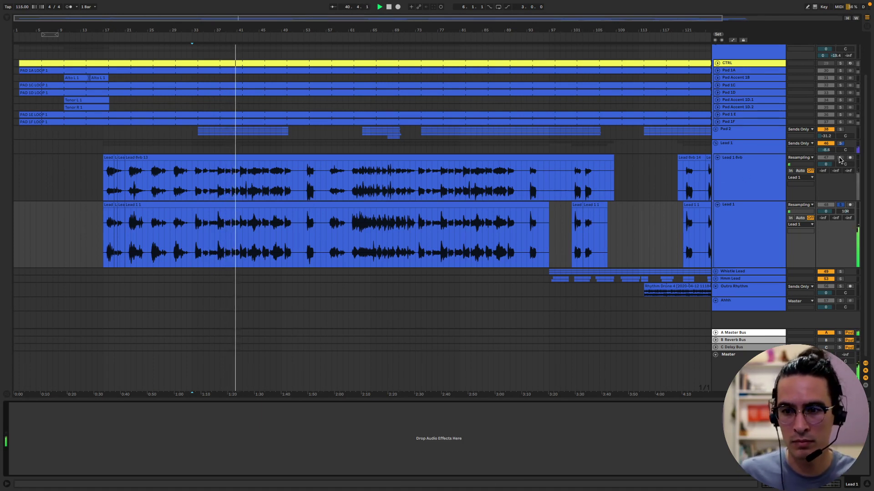
pyautogui.click(840, 158)
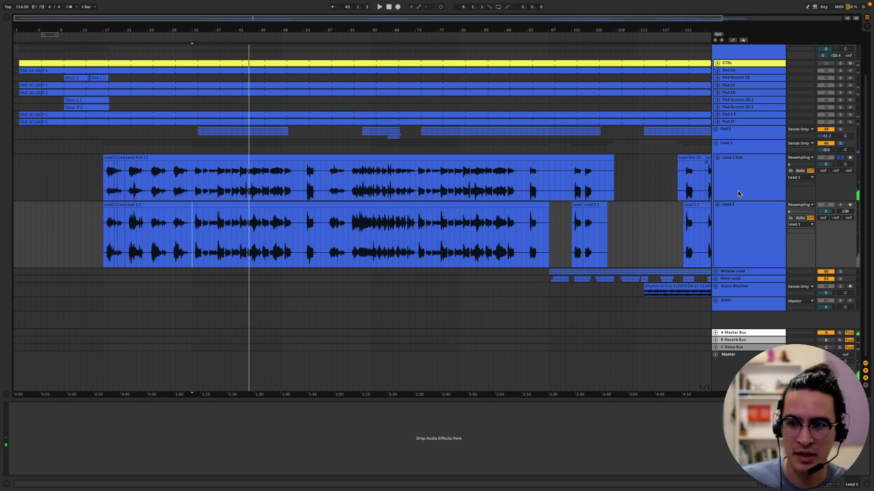
pyautogui.click(732, 220)
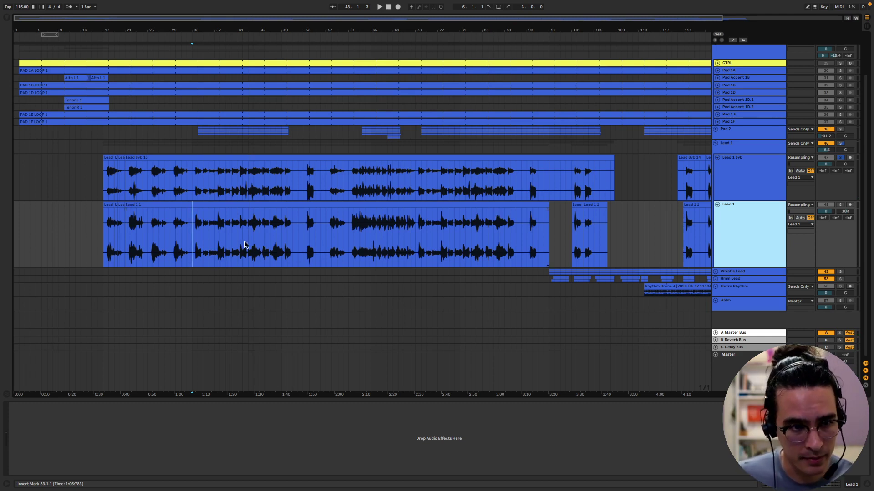
# Move playback to bar 44, zoom out, and fold both Lead 1 tracks back down
pyautogui.click(253, 241)
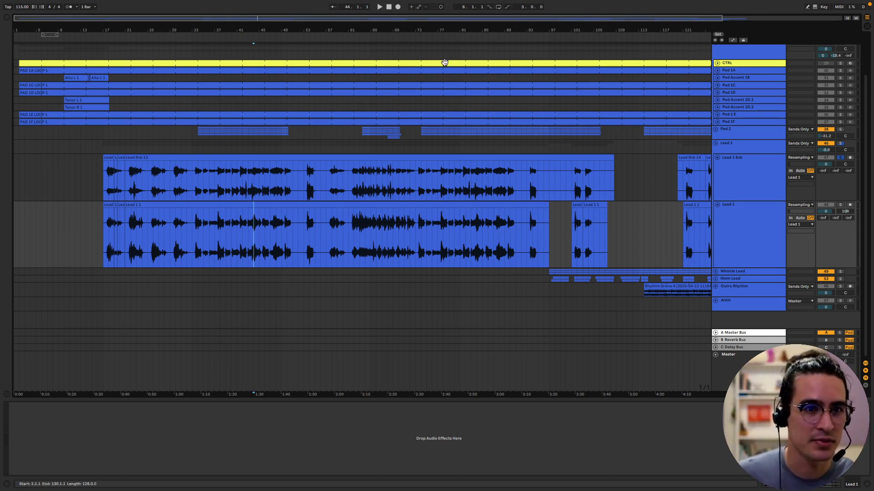
pyautogui.moveTo(258, 21); pyautogui.dragTo(257, 19)
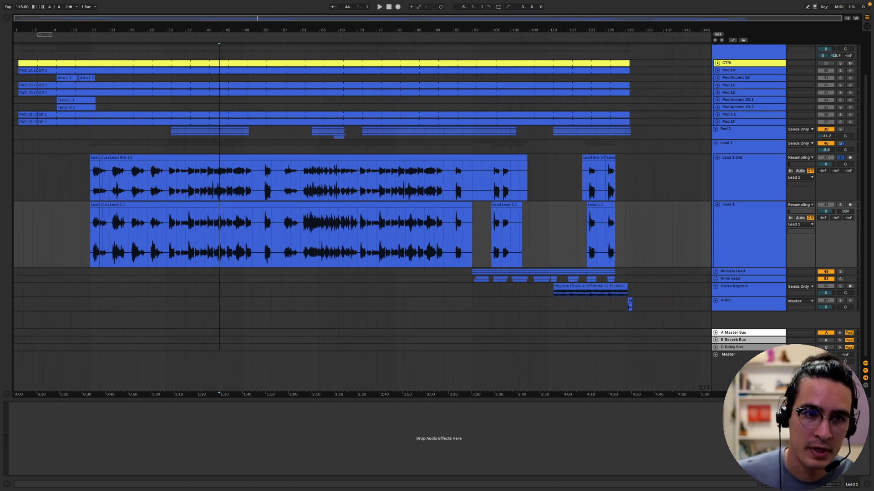
pyautogui.click(751, 222)
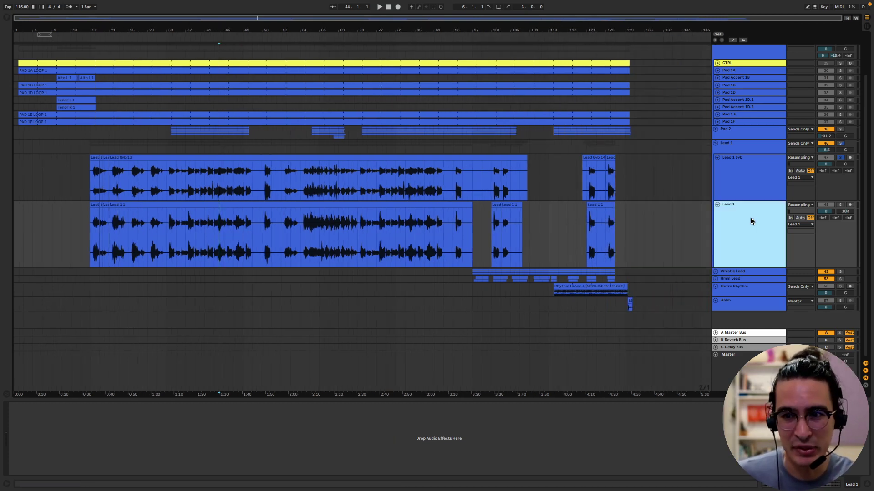
pyautogui.keyDown('shift'); pyautogui.click(758, 189); pyautogui.keyUp('shift')
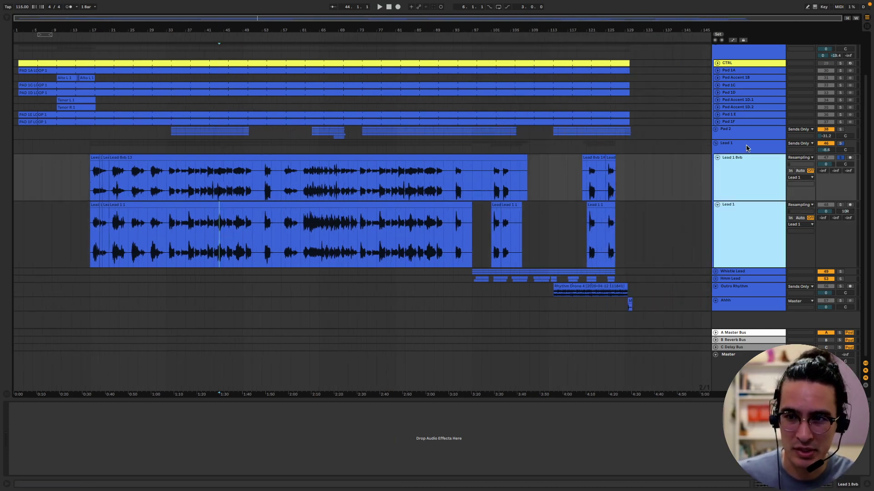
pyautogui.click(717, 157)
# Unfold the Whistle Lead and Hmm Lead groups and zoom to bars 65–145
pyautogui.click(733, 220)
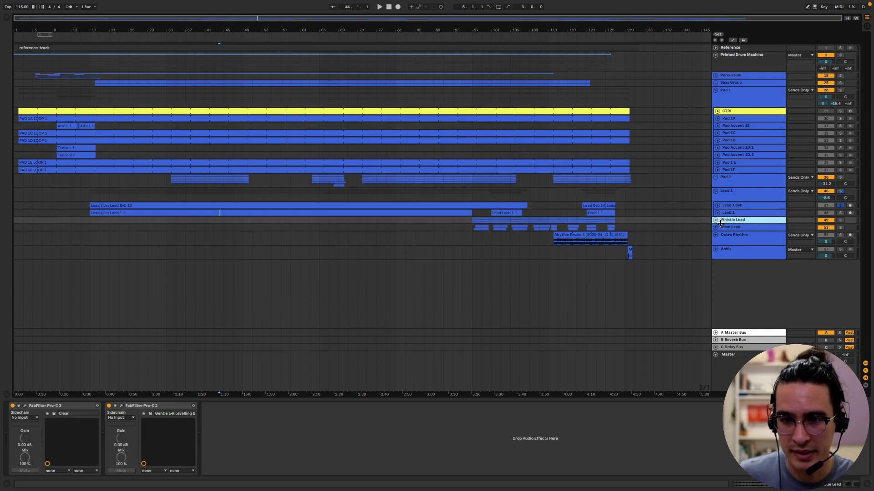
pyautogui.click(715, 221)
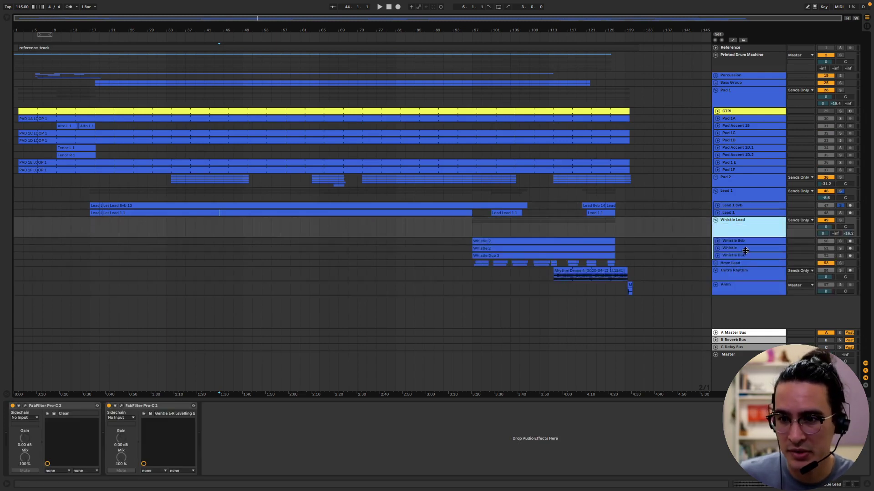
pyautogui.click(715, 263)
pyautogui.moveTo(284, 4)
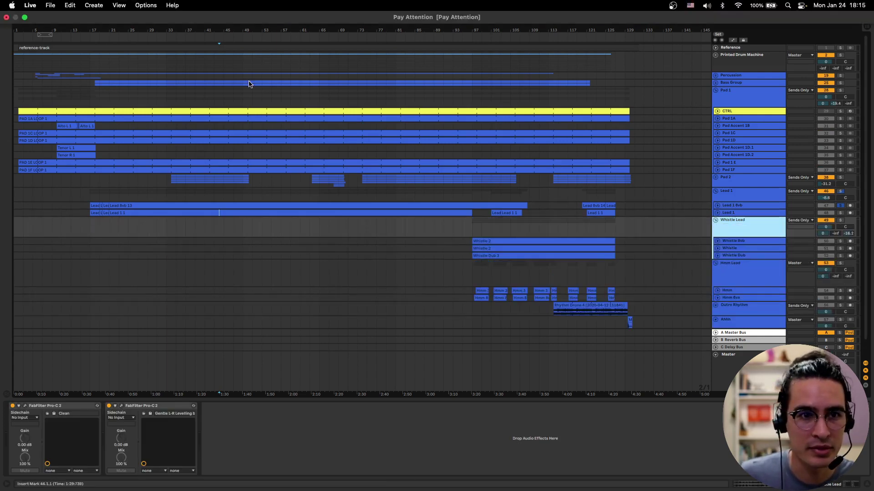
pyautogui.click(254, 18)
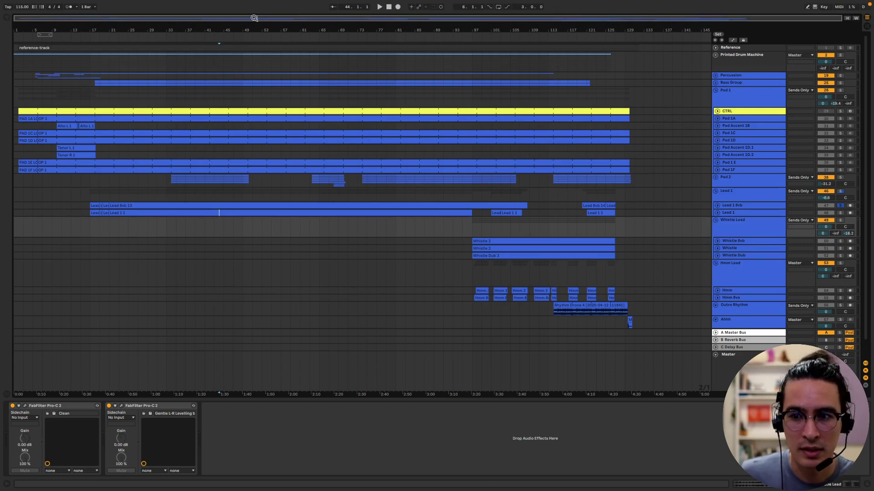
pyautogui.moveTo(258, 29); pyautogui.dragTo(282, 73)
pyautogui.scroll(-2, 651, 221)
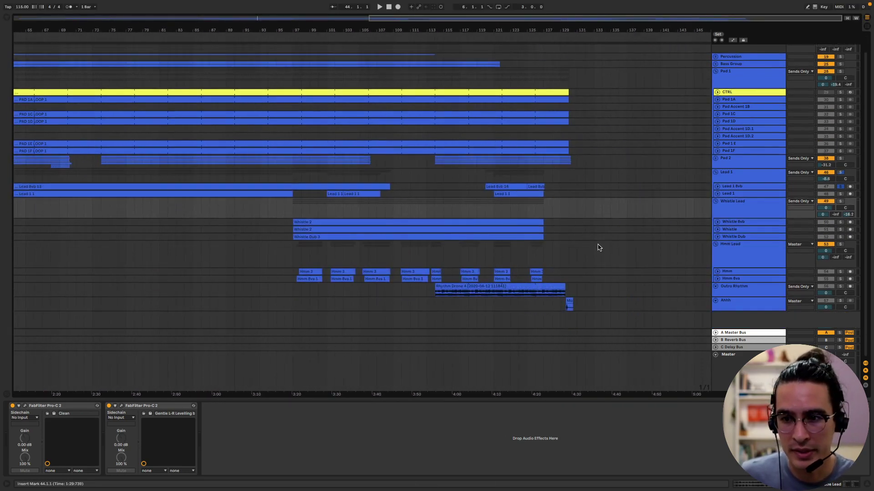
# Unfold the Whistle 8vb, Whistle and Whistle Dub tracks to show waveforms
pyautogui.click(741, 223)
pyautogui.keyDown('shift'); pyautogui.click(742, 236); pyautogui.keyUp('shift')
pyautogui.click(717, 222)
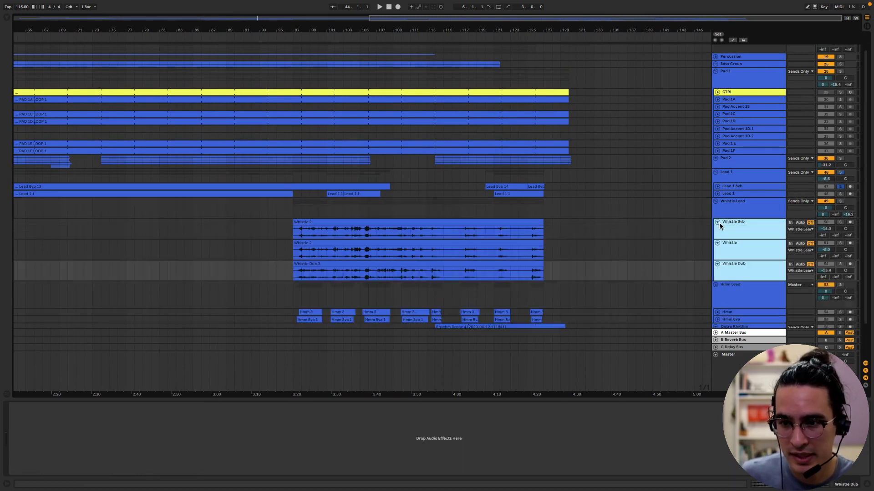
pyautogui.click(741, 230)
# Play from bar 97, soloing Whistle 8vb, then Whistle, then Whistle Dub
pyautogui.click(840, 222)
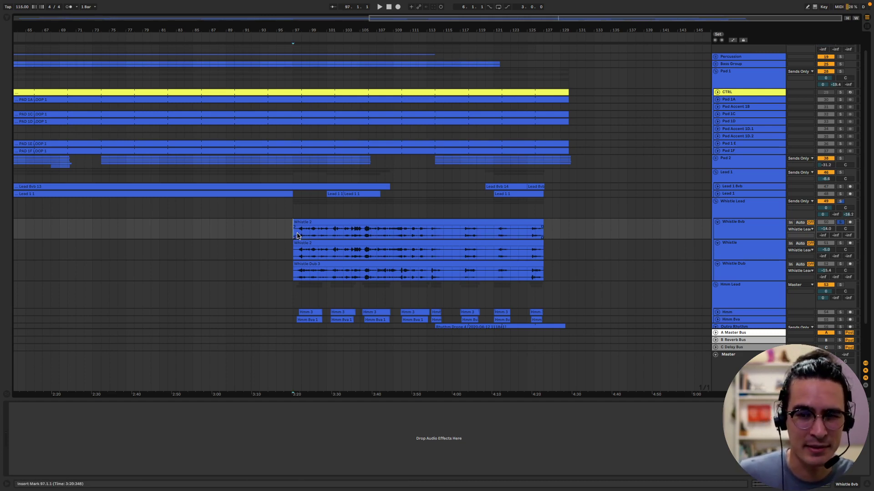
pyautogui.press('space')
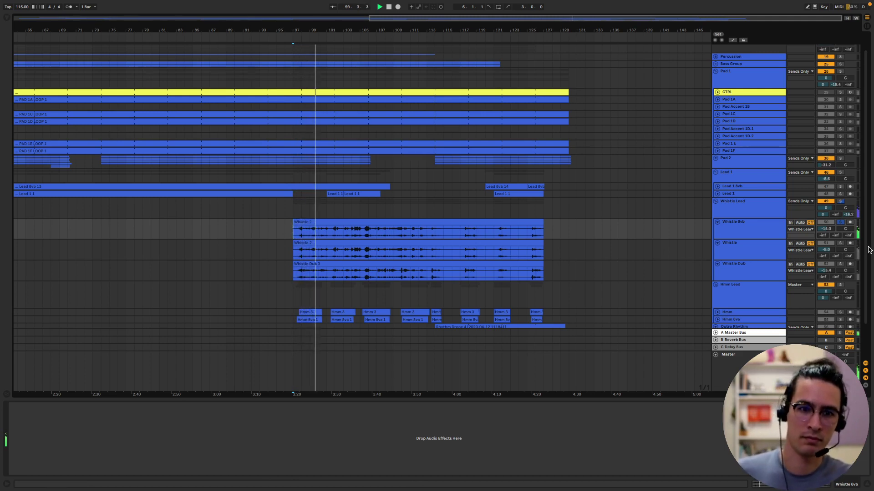
pyautogui.click(840, 244)
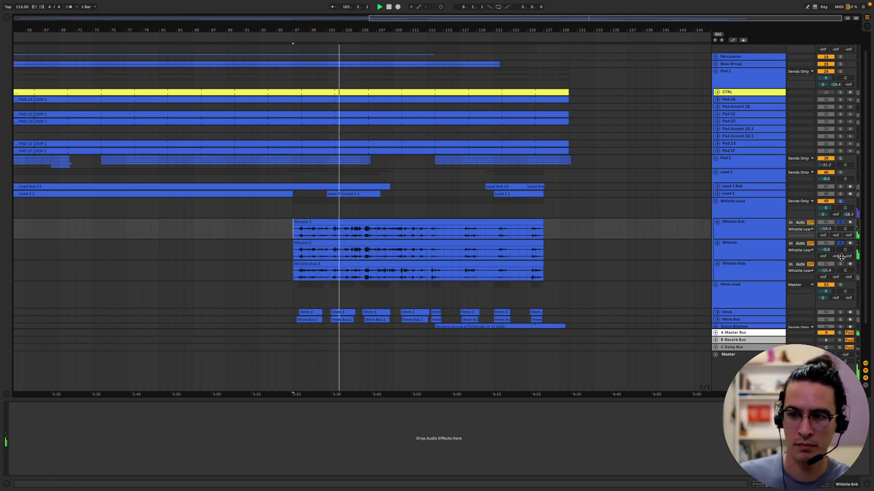
pyautogui.click(840, 264)
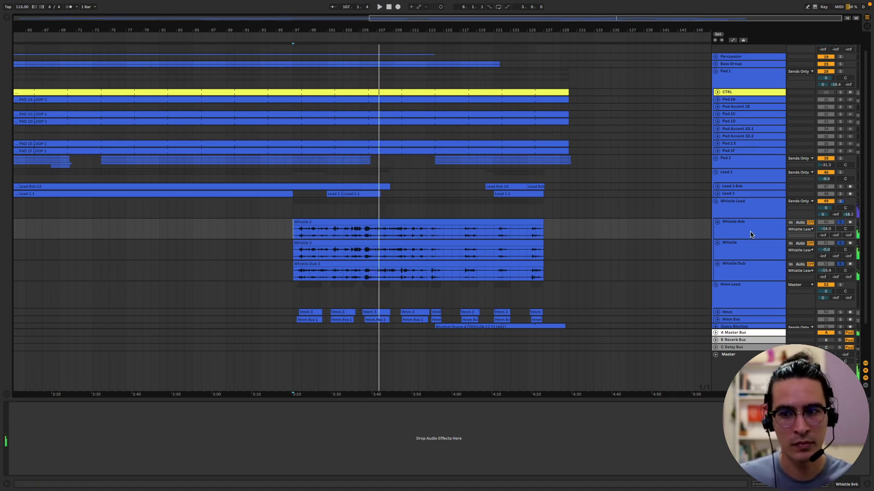
# Fold the Whistle Lead group and unfold the Hmm and Hmm 8va tracks
pyautogui.click(725, 213)
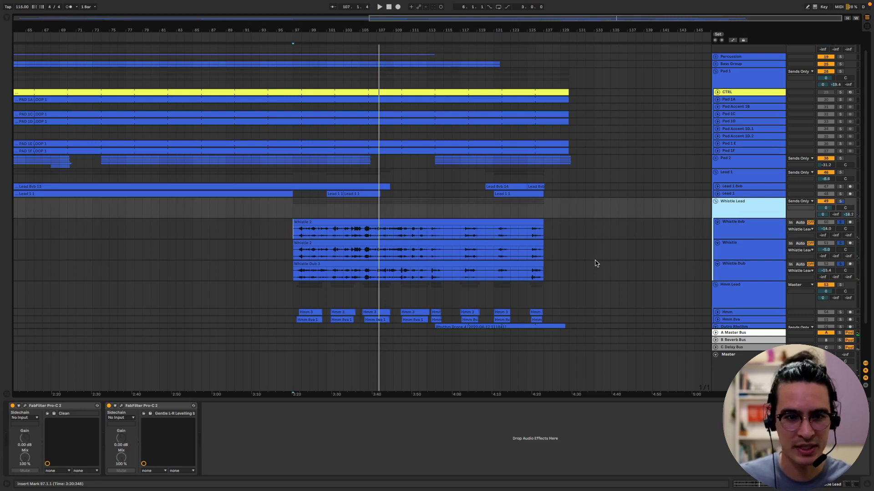
pyautogui.scroll(-2, 595, 264)
pyautogui.click(715, 162)
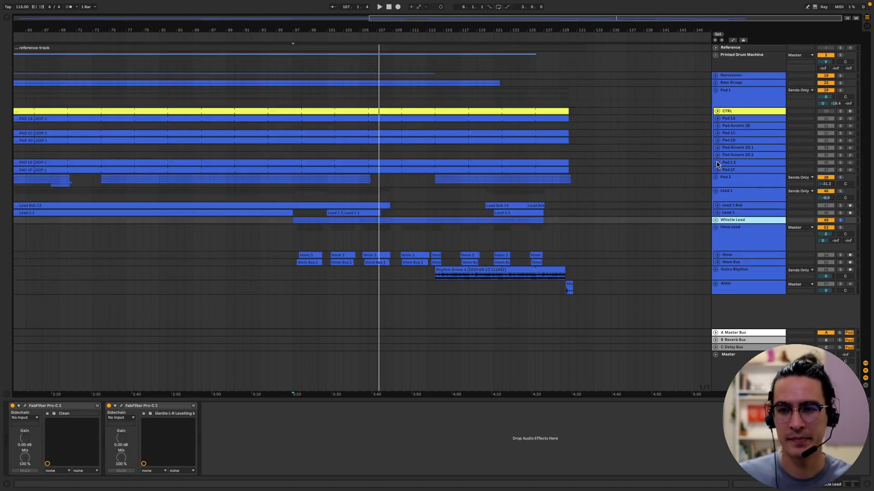
pyautogui.click(718, 256)
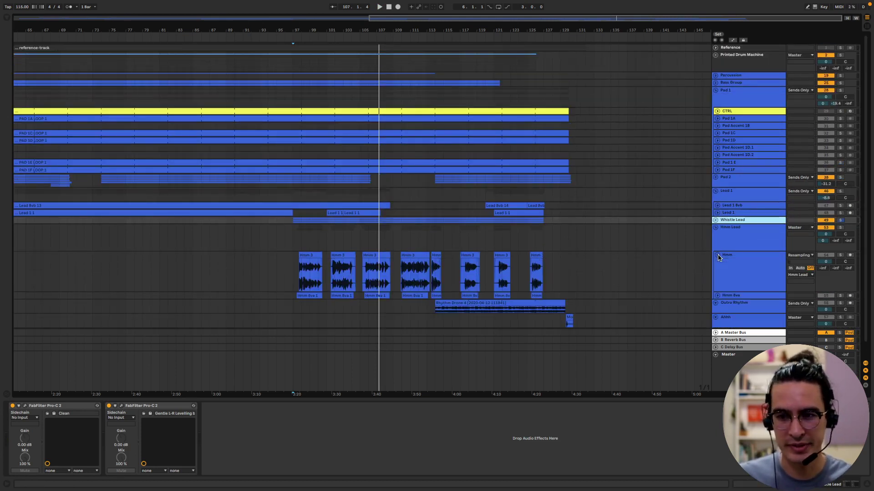
pyautogui.click(717, 296)
pyautogui.scroll(-3, 705, 288)
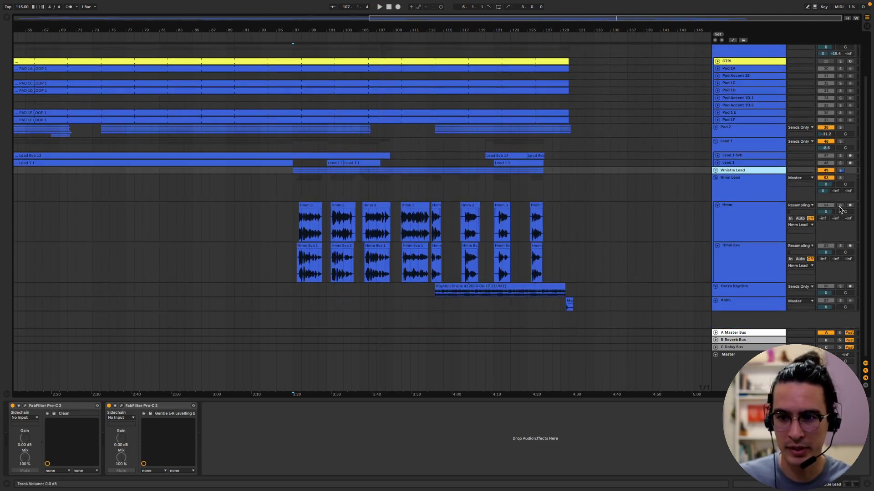
# Solo Hmm Lead, play the Hmm section, and lower its volume to -37.2 dB
pyautogui.click(839, 206)
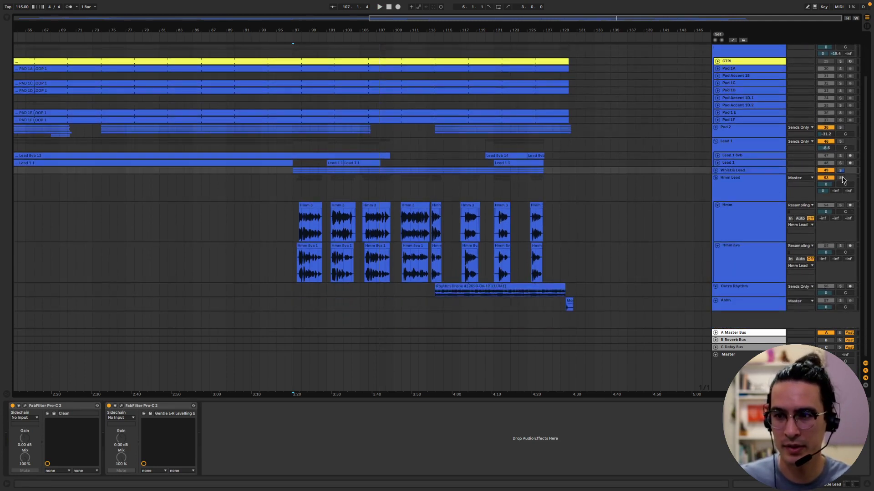
pyautogui.click(299, 229)
pyautogui.press('space')
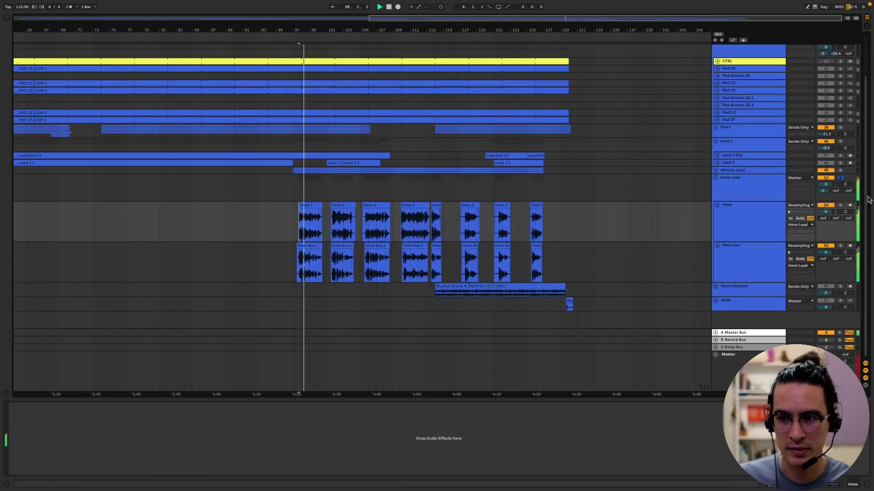
pyautogui.moveTo(825, 184); pyautogui.dragTo(826, 209)
pyautogui.click(722, 190)
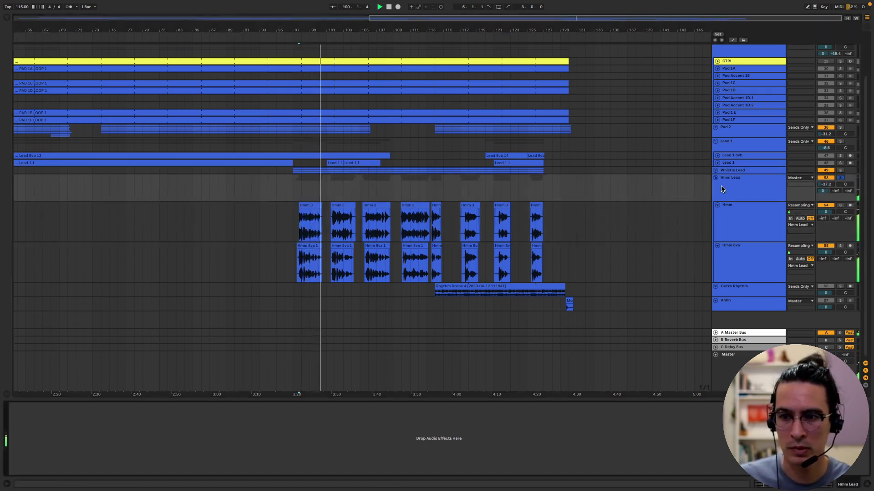
pyautogui.click(735, 212)
pyautogui.press('Down')
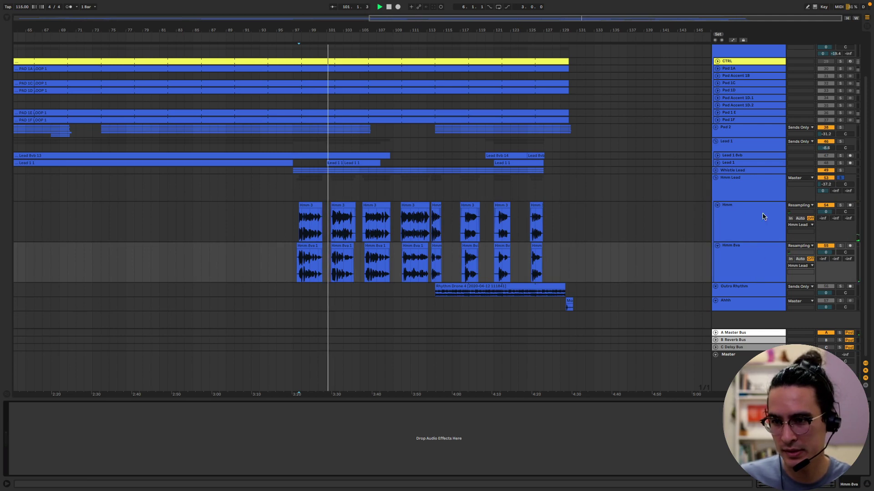
pyautogui.press('Up')
pyautogui.press('Up')
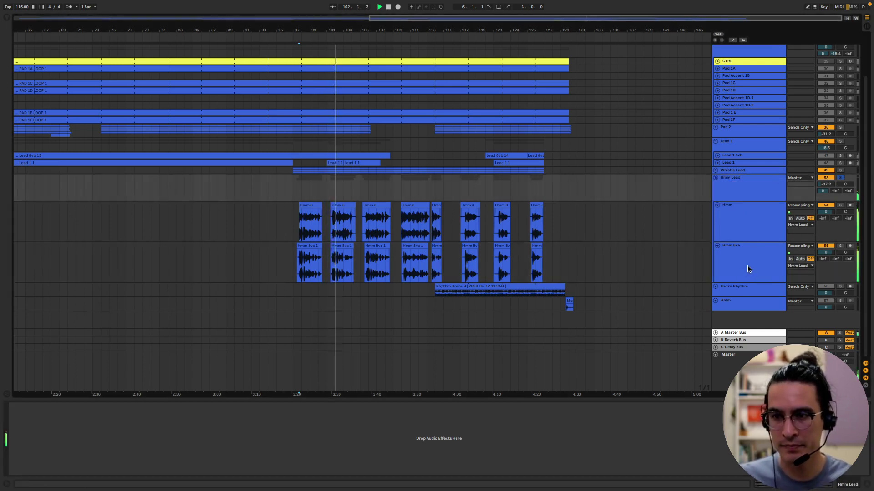
# Unsolo Hmm Lead, solo Outro Rhythm, and play from the Rhythm Drone clip
pyautogui.click(840, 178)
pyautogui.press('space')
pyautogui.press('space')
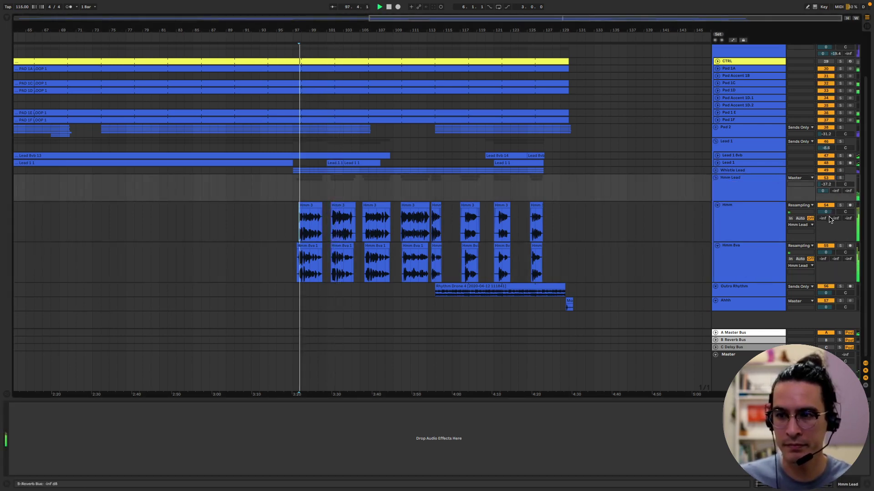
pyautogui.click(840, 286)
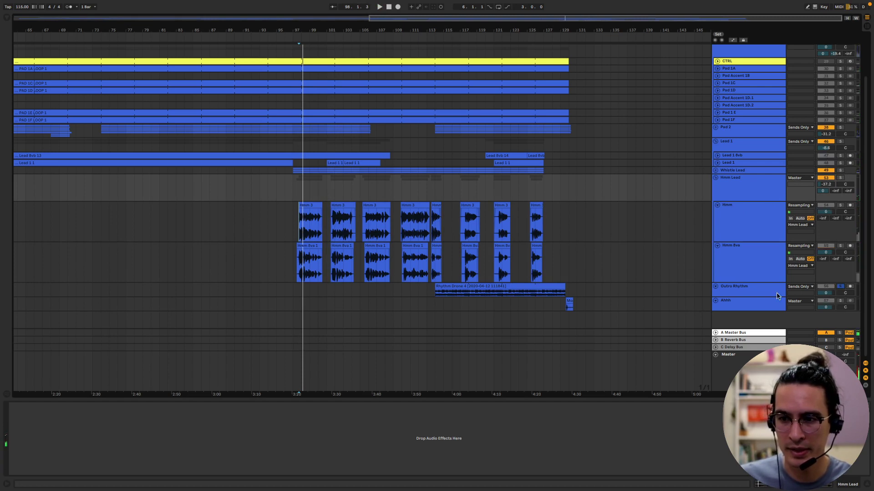
pyautogui.click(435, 292)
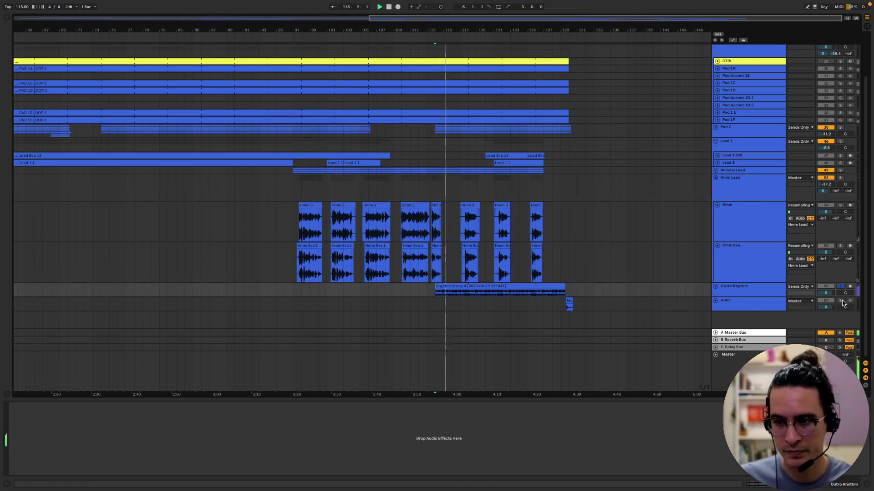
# Inspect the Master and A Master Bus effects, then play the Ahhh section near bar 129
pyautogui.click(728, 354)
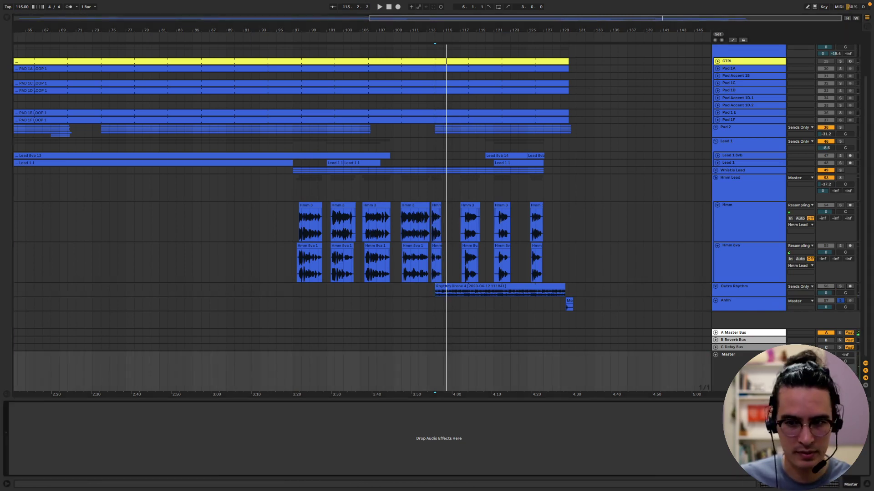
pyautogui.click(745, 333)
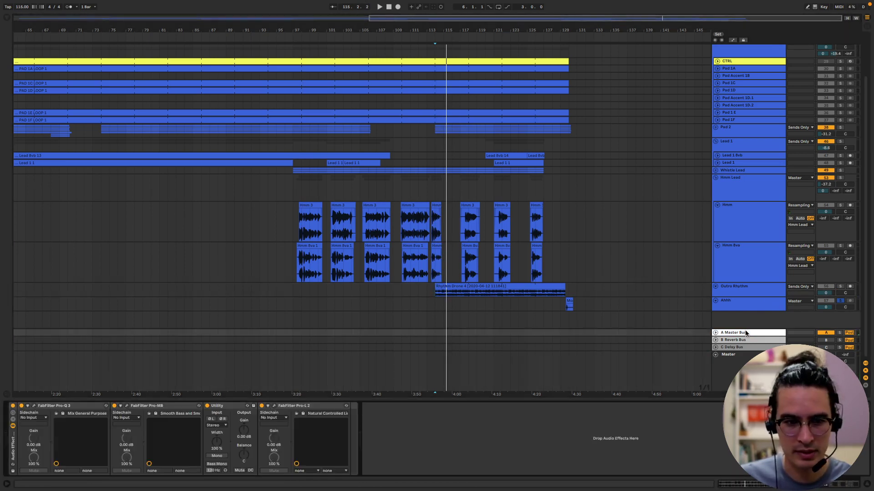
pyautogui.click(567, 311)
pyautogui.press('space')
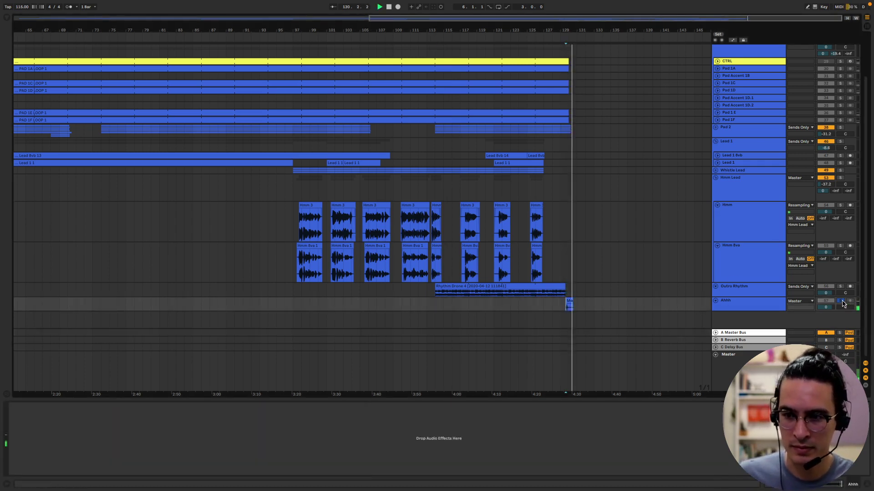
# Zoom out to the whole song, unfold Printed Drum Machine and SubKick, and mark bar 97
pyautogui.scroll(3, 504, 183)
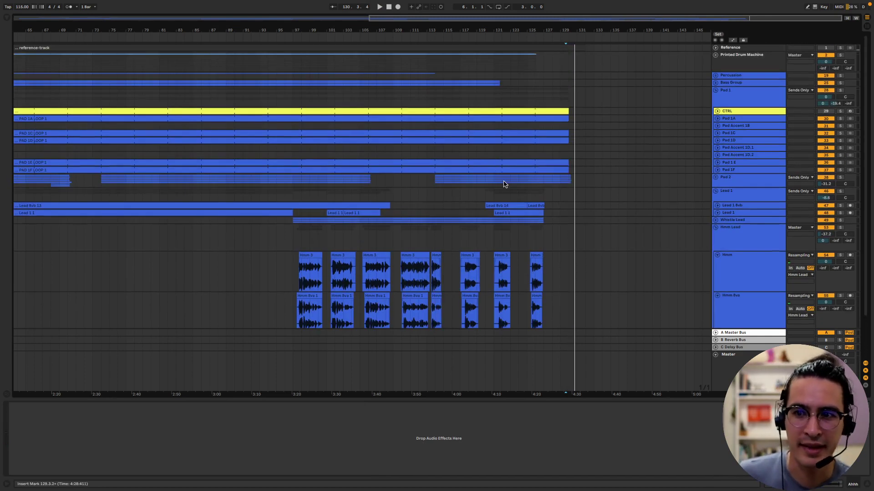
pyautogui.moveTo(381, 16); pyautogui.dragTo(273, 54)
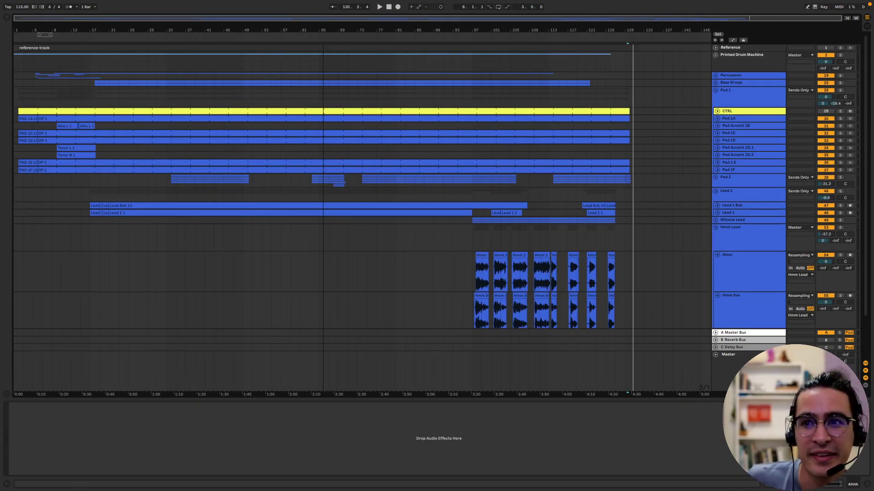
pyautogui.click(715, 55)
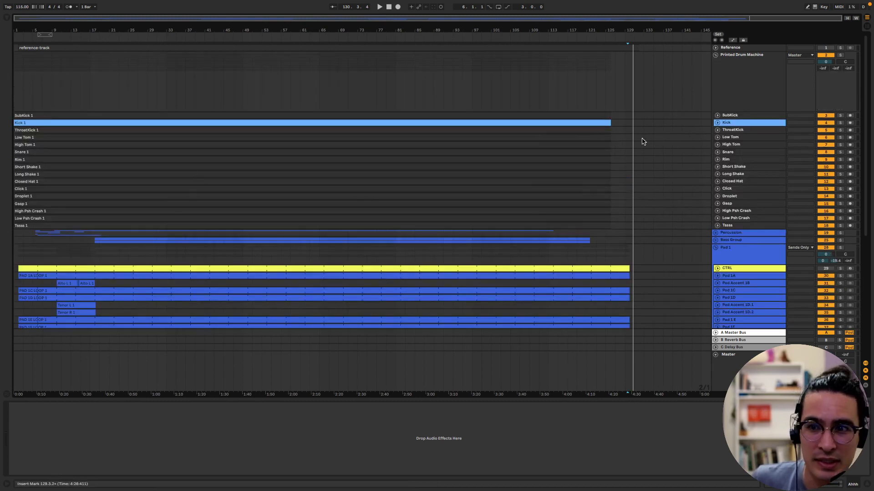
pyautogui.click(717, 117)
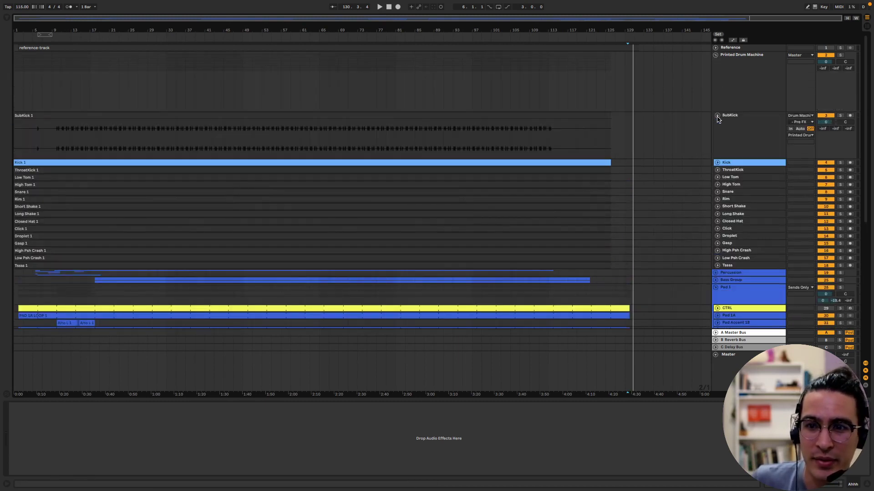
pyautogui.click(473, 134)
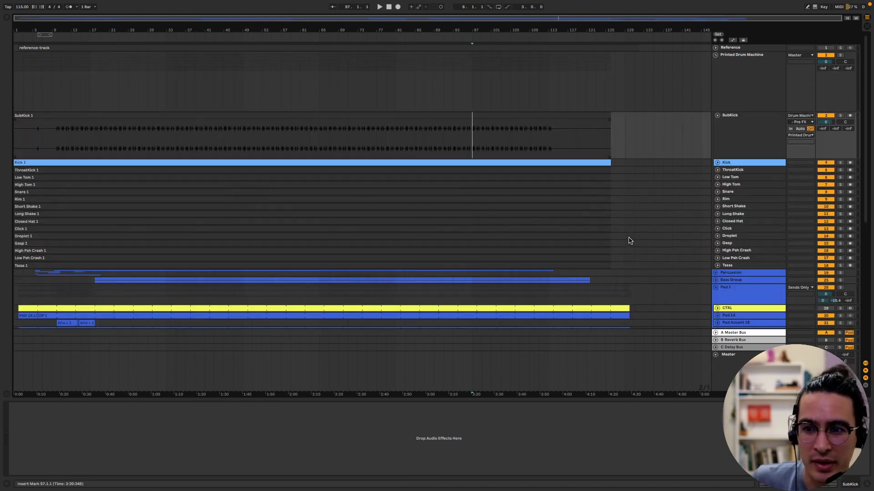
# Unfold the Percussion group, then collapse SubKick and fold the Printed Drum Machine group
pyautogui.click(715, 273)
pyautogui.click(737, 288)
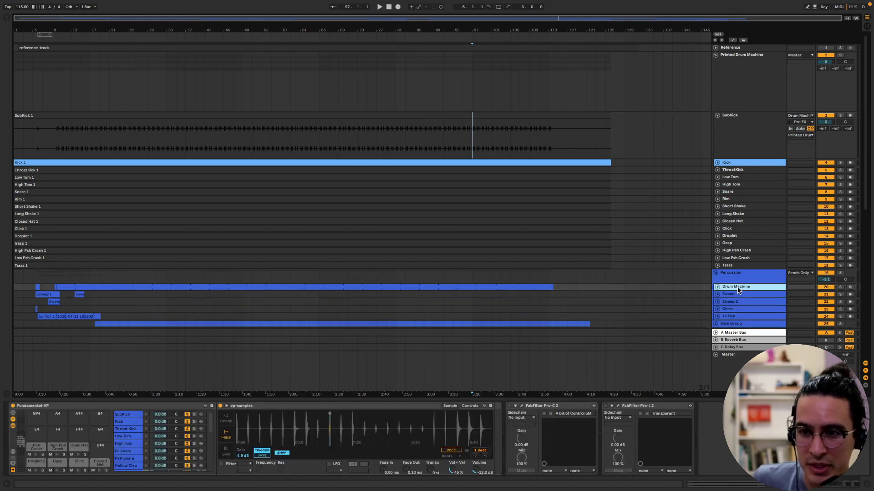
pyautogui.click(720, 122)
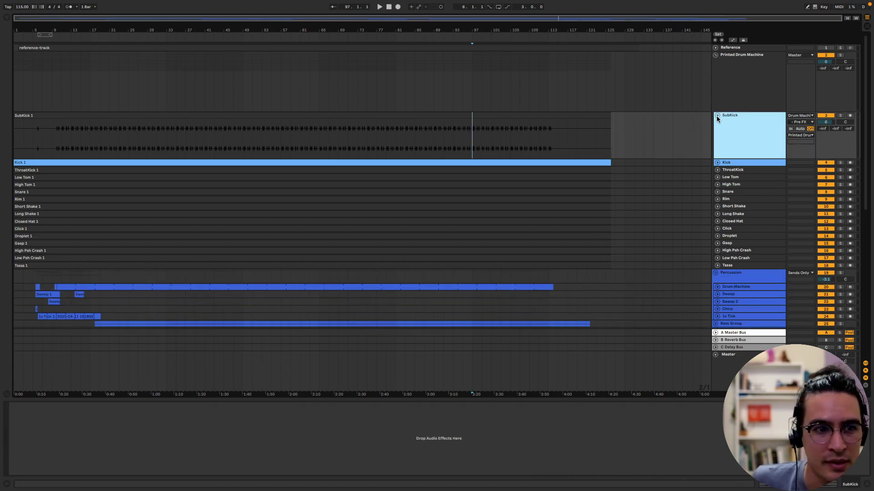
pyautogui.click(717, 116)
pyautogui.click(715, 54)
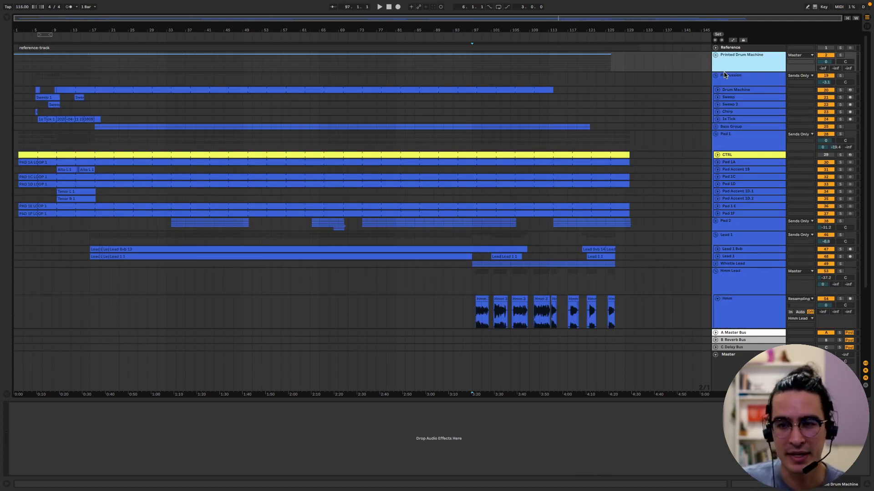
# Scroll down to the Hmm Lead group and fold it
pyautogui.click(733, 184)
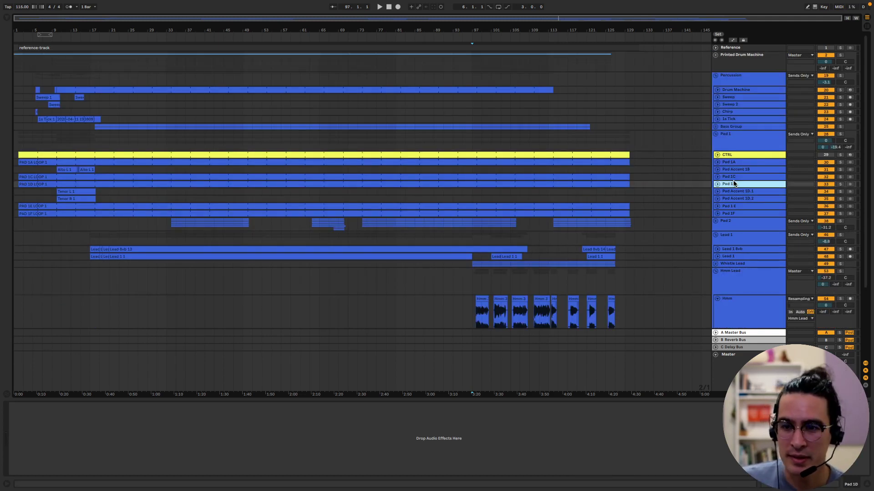
pyautogui.scroll(-4, 568, 280)
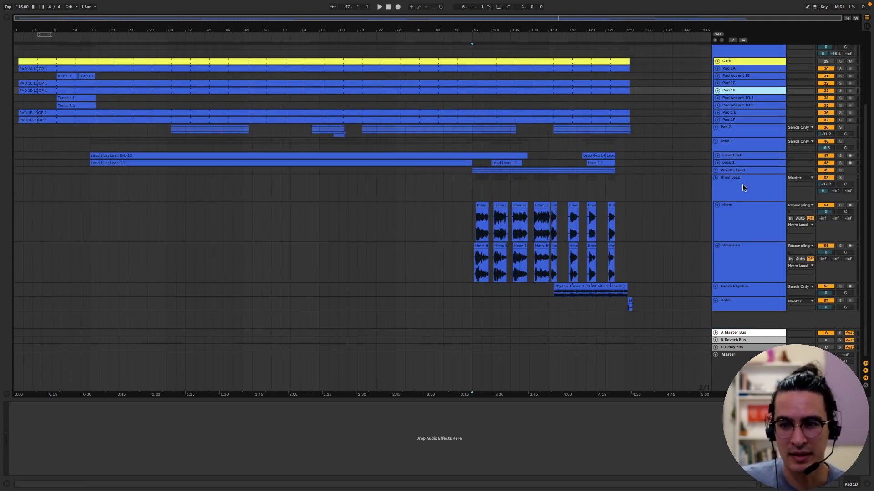
pyautogui.click(719, 177)
pyautogui.click(716, 177)
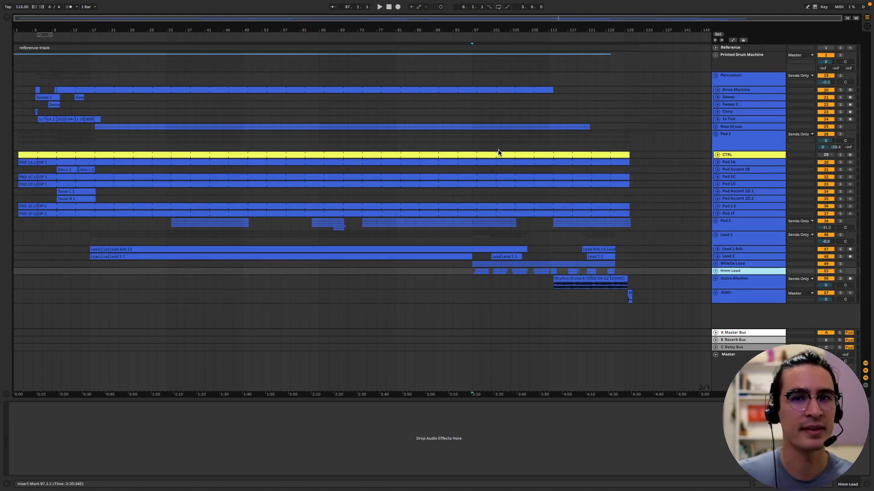